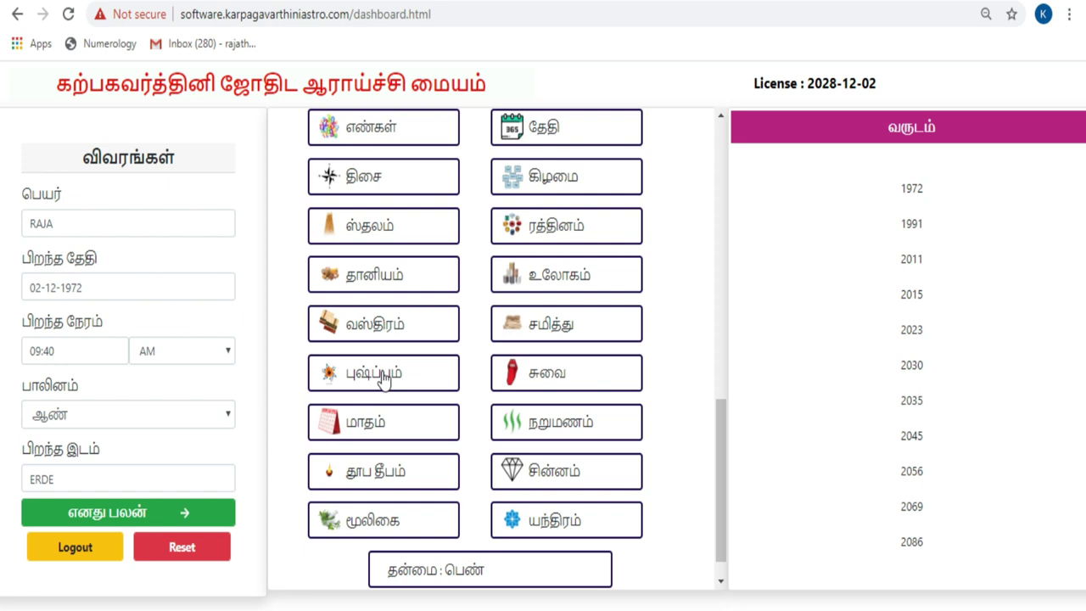
- Show the புஷ்ப்பம் (flower) result and the கிரகம் (planet) result for the entered birth details
click(383, 380)
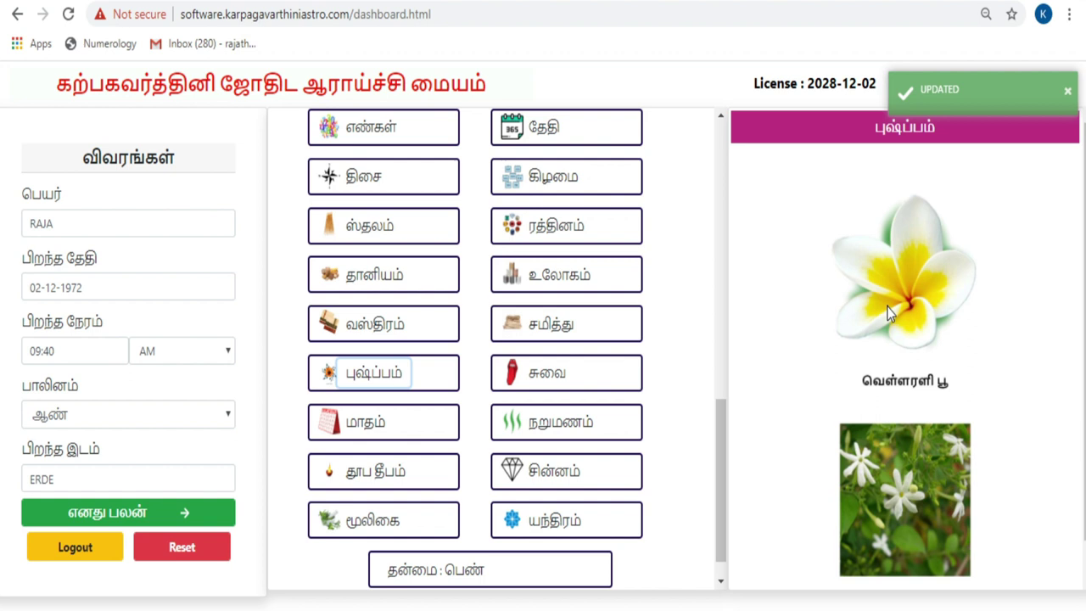
scroll(888, 312, down, 1)
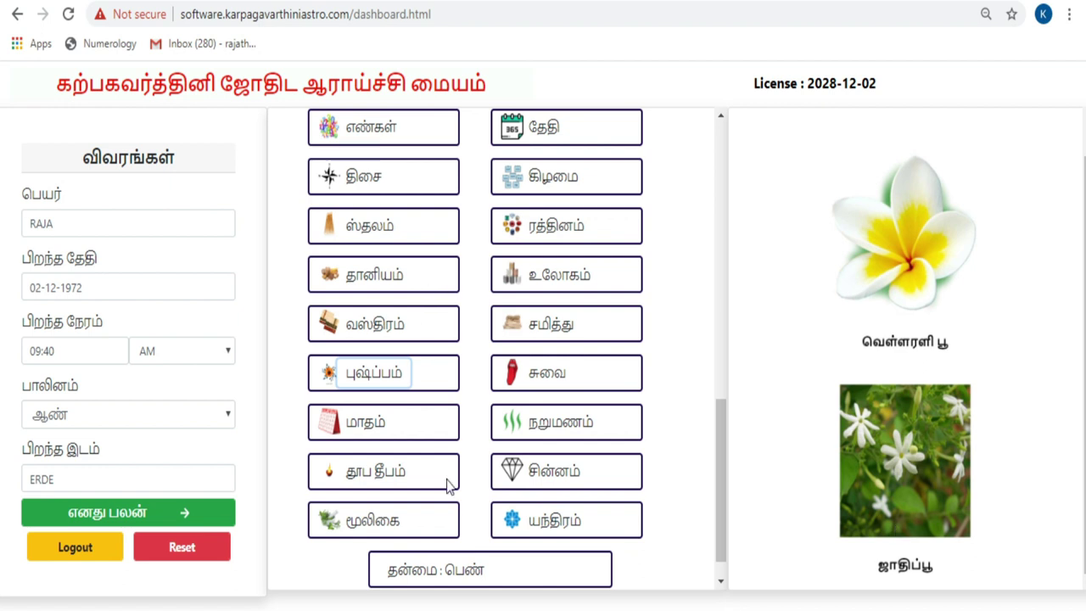
scroll(539, 343, up, 10)
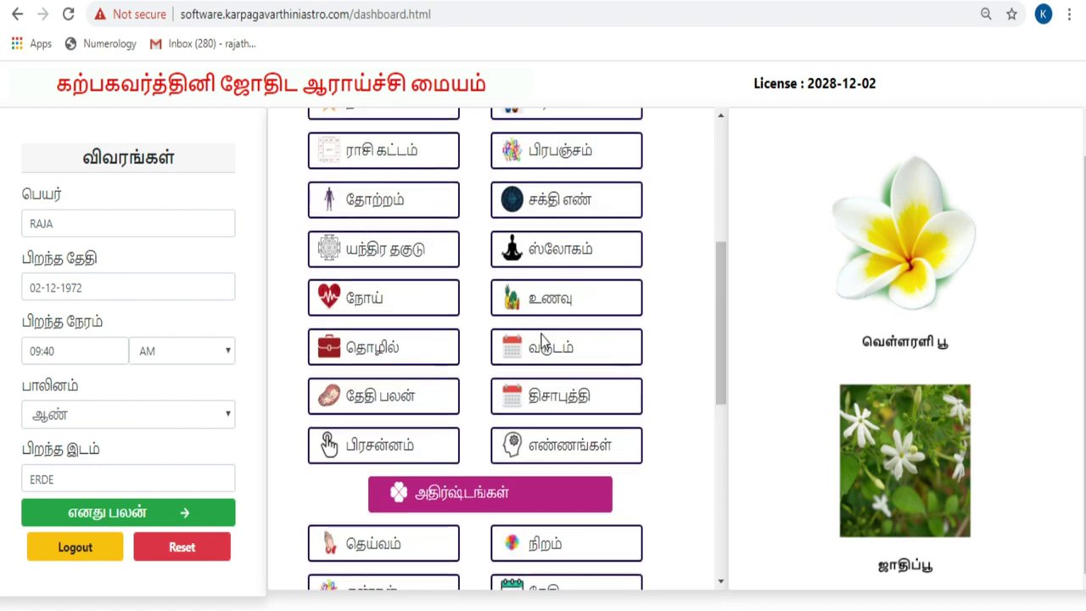
scroll(542, 339, up, 3)
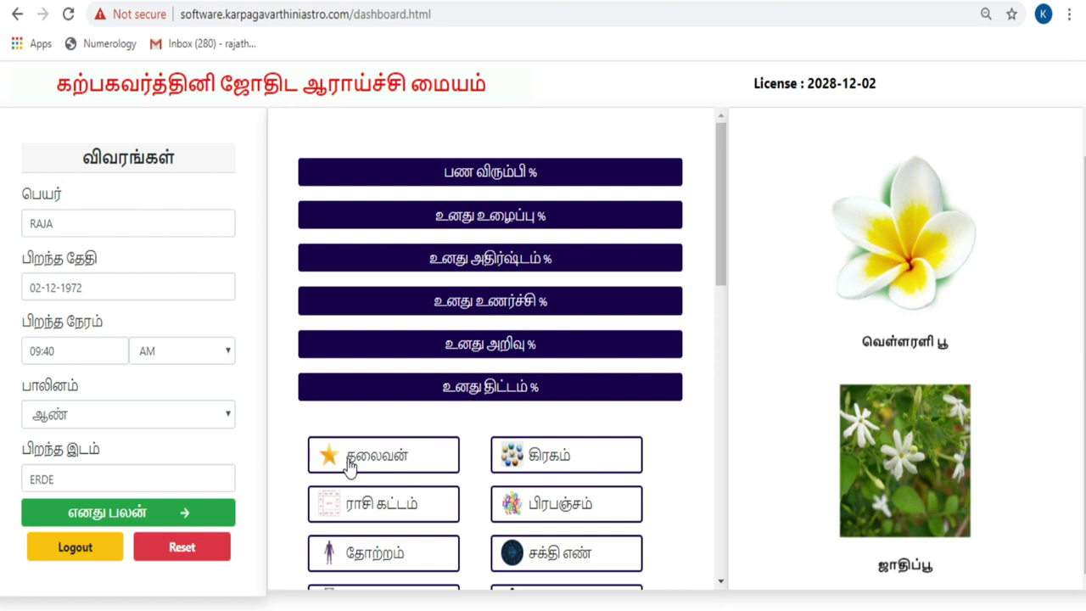
click(541, 456)
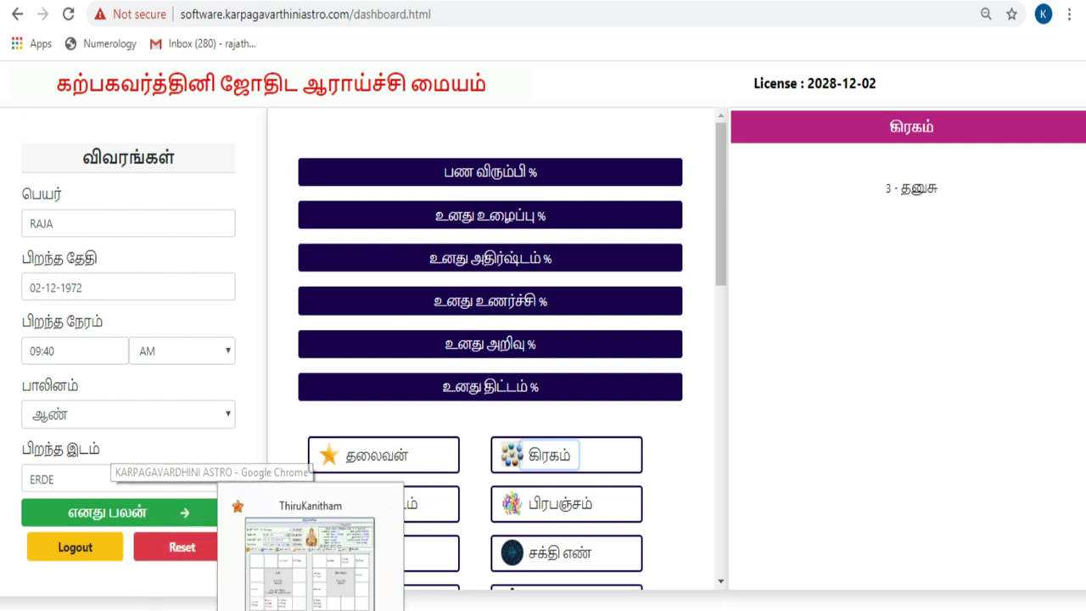
- Switch to the ThiruKanitham window, examine the planet positions in the ராசி chart, and close the window
click(321, 598)
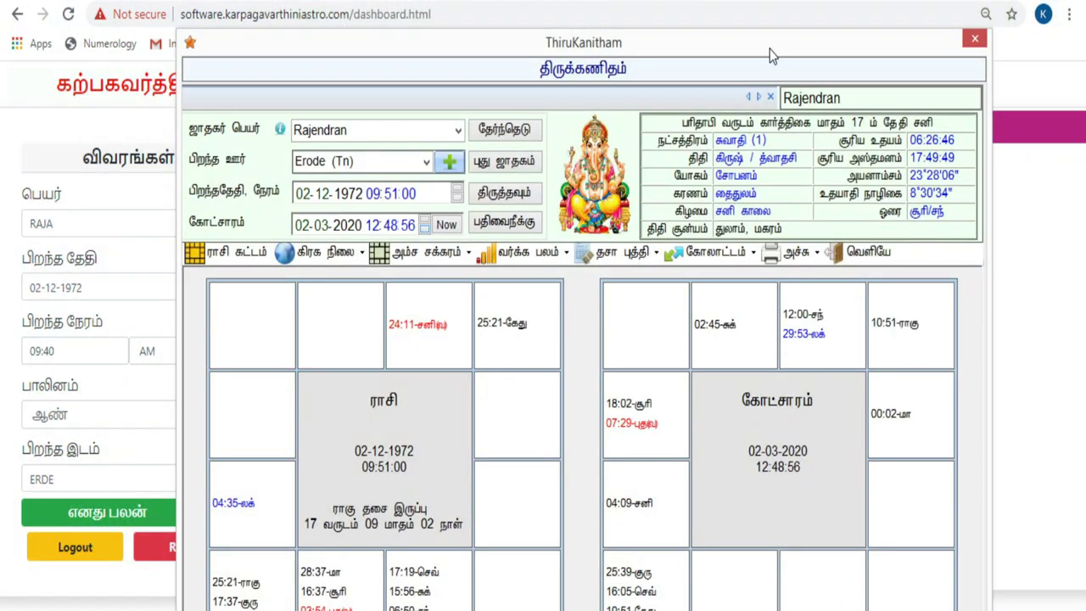
drag(523, 44, 518, 0)
mouse_move(227, 441)
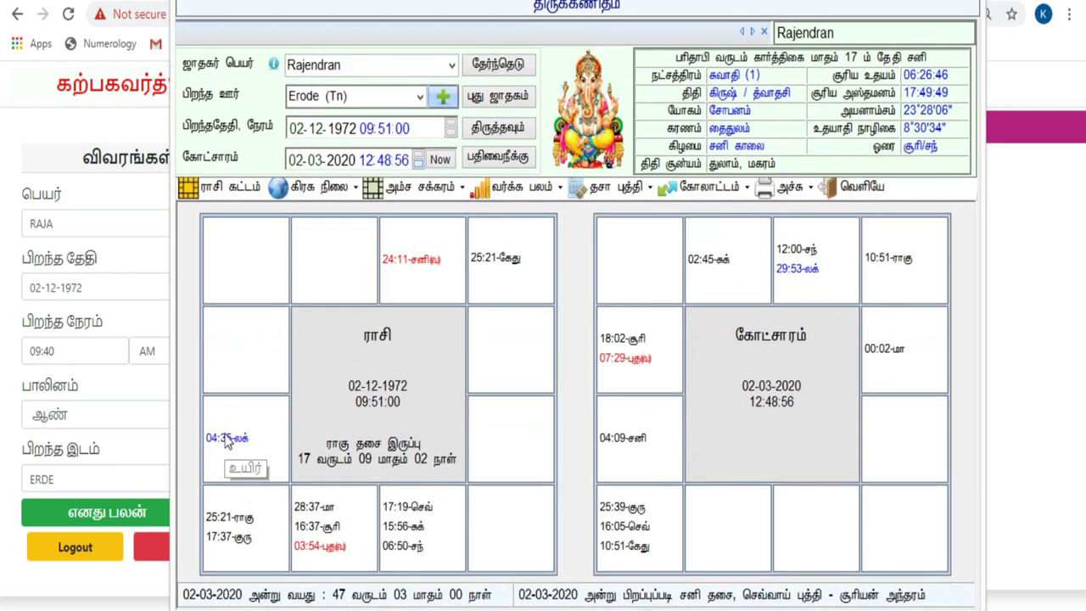
mouse_move(264, 558)
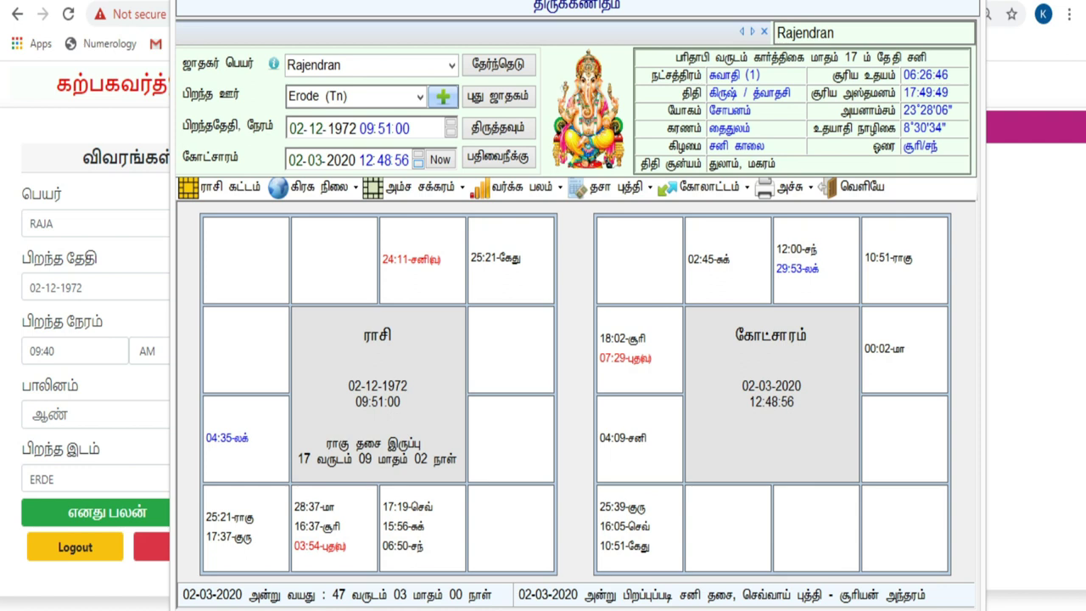
click(969, 5)
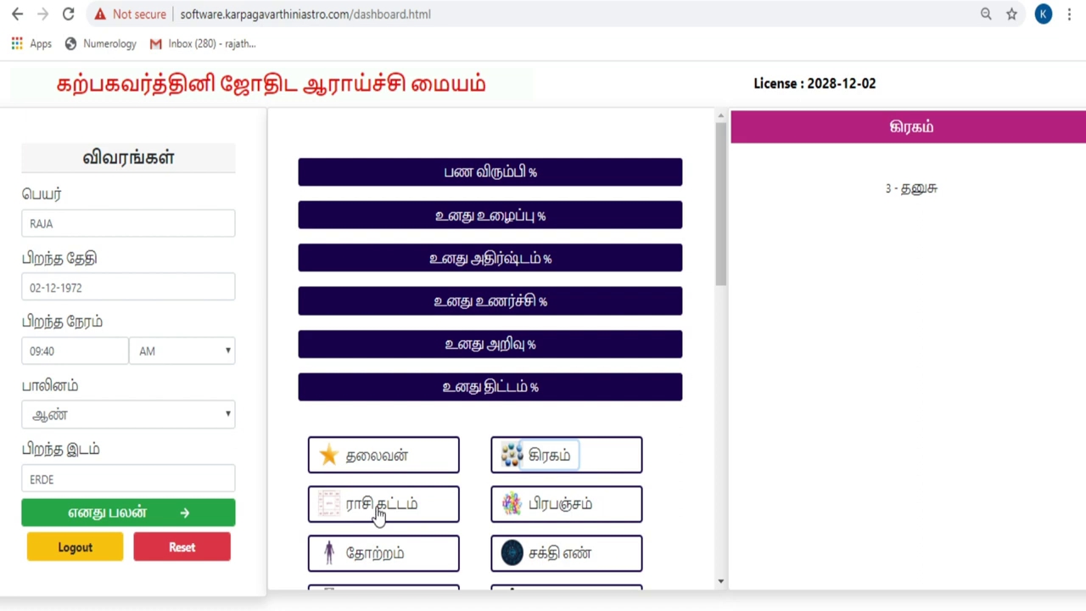
- Show the யந்திர தகுடு (yantra plate) result and the சக்தி எண் (power number) result
scroll(378, 515, down, 1)
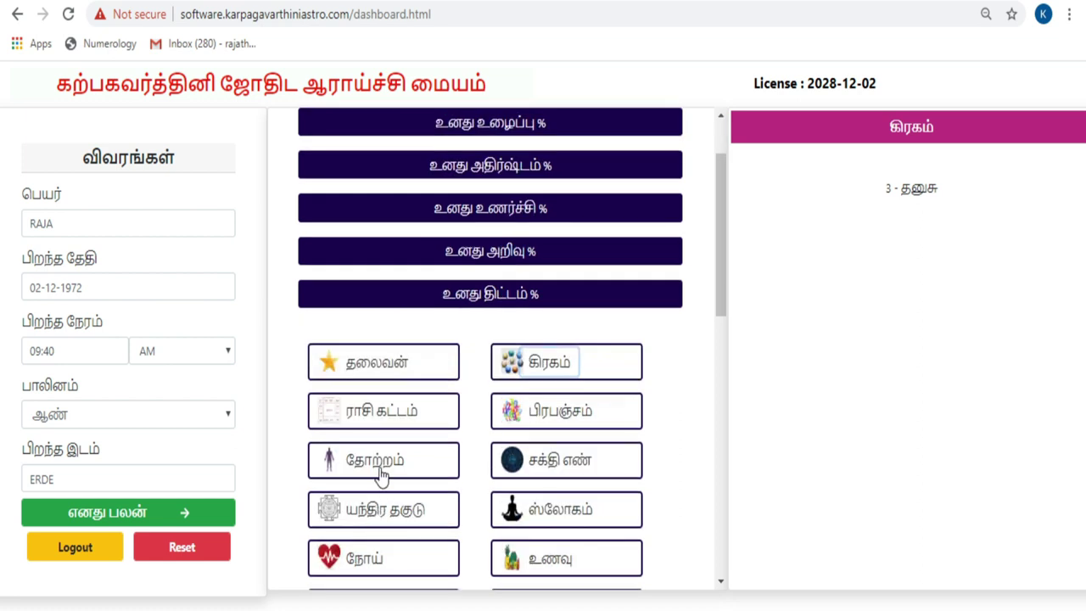
click(376, 522)
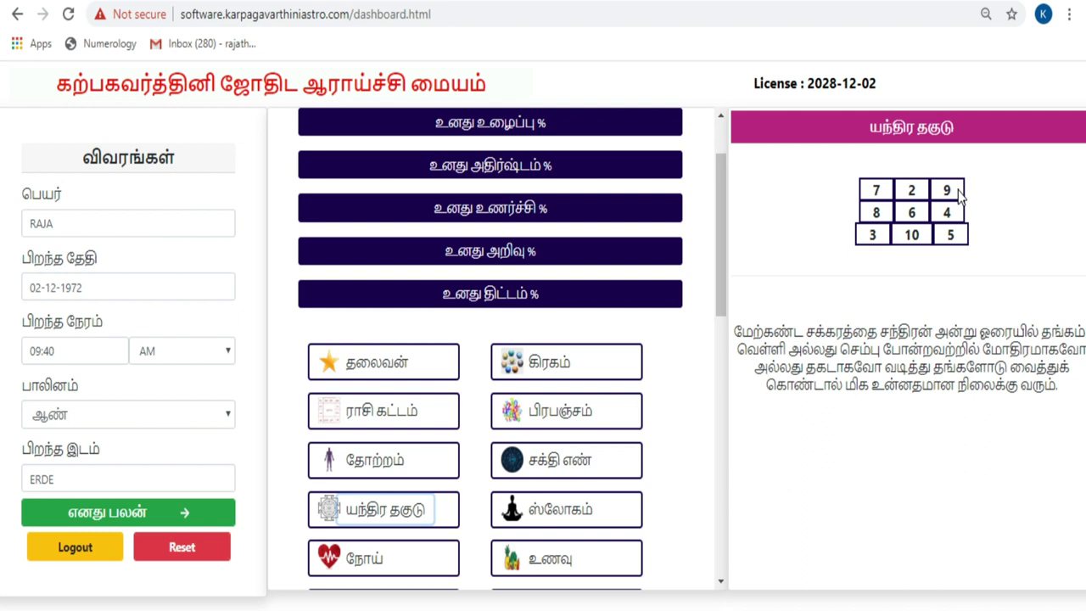
click(553, 467)
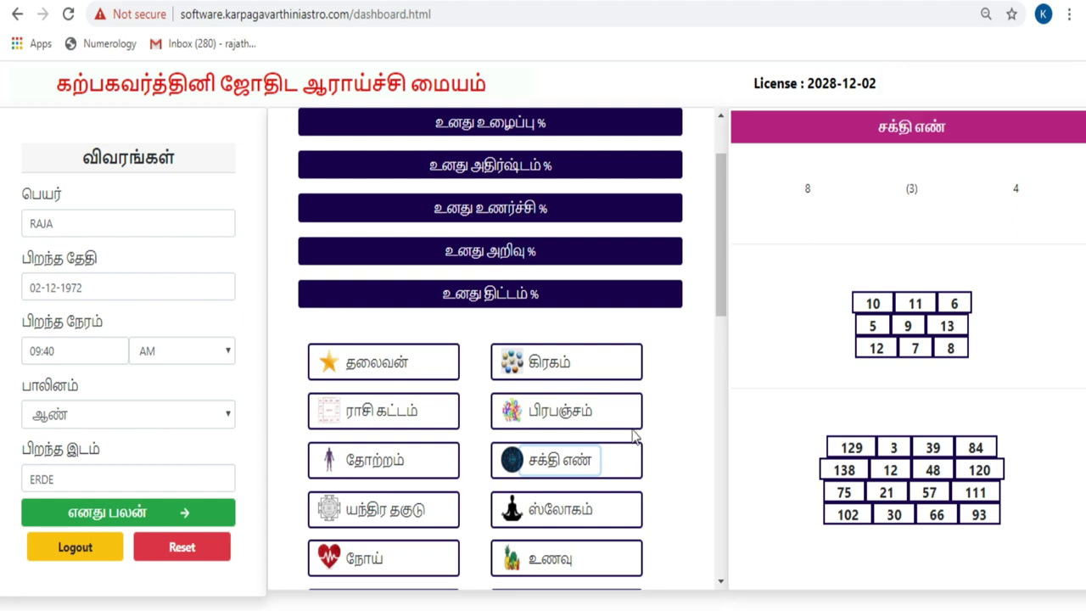
- Show the ஸ்லோகம் (sloka) result and the தொழில் (occupation) result
scroll(545, 472, down, 1)
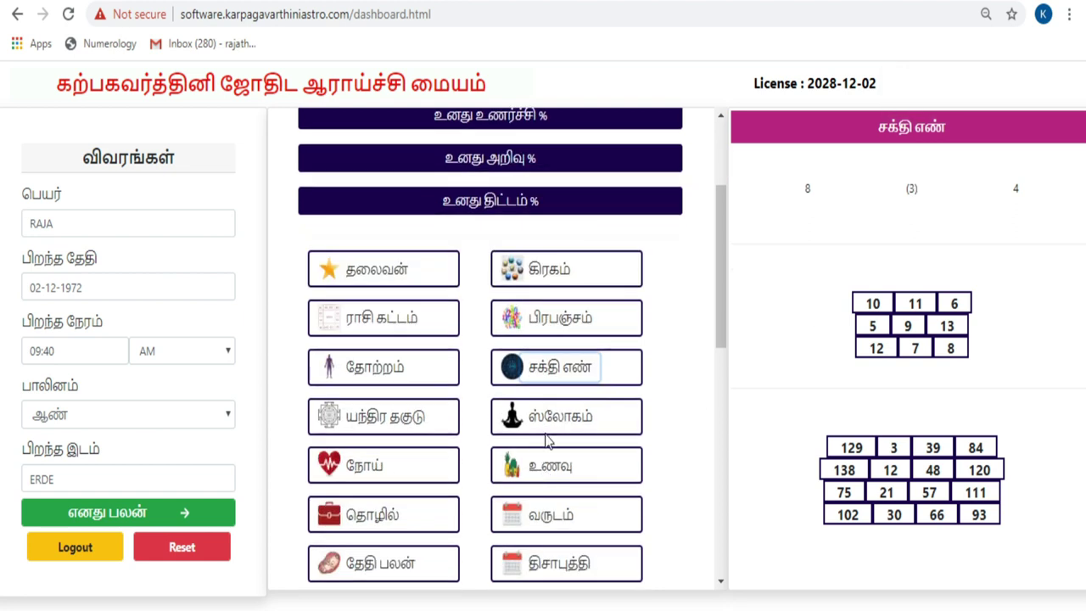
click(547, 433)
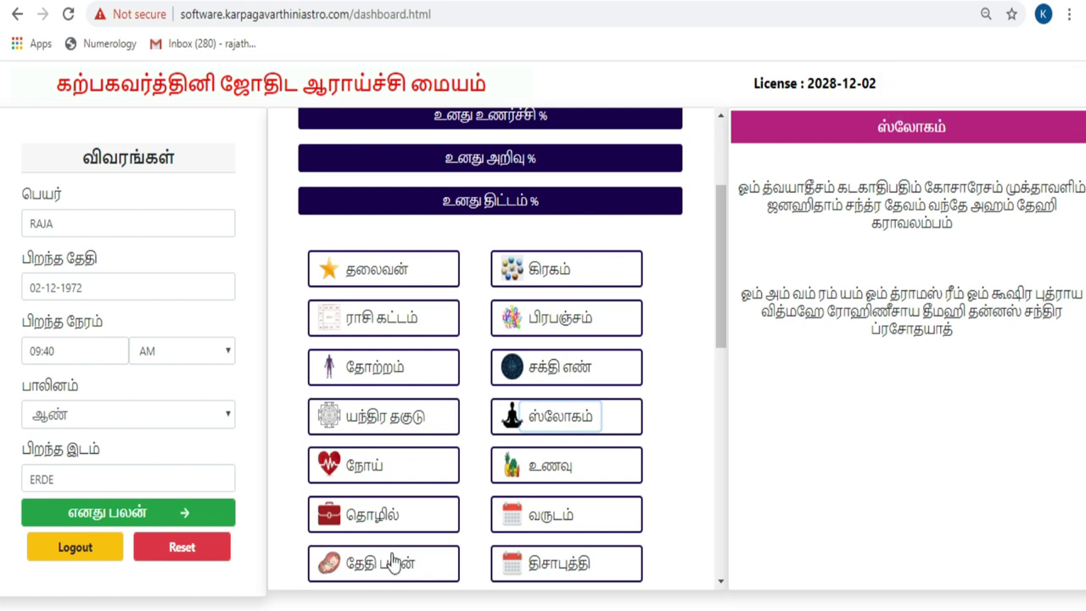
click(379, 514)
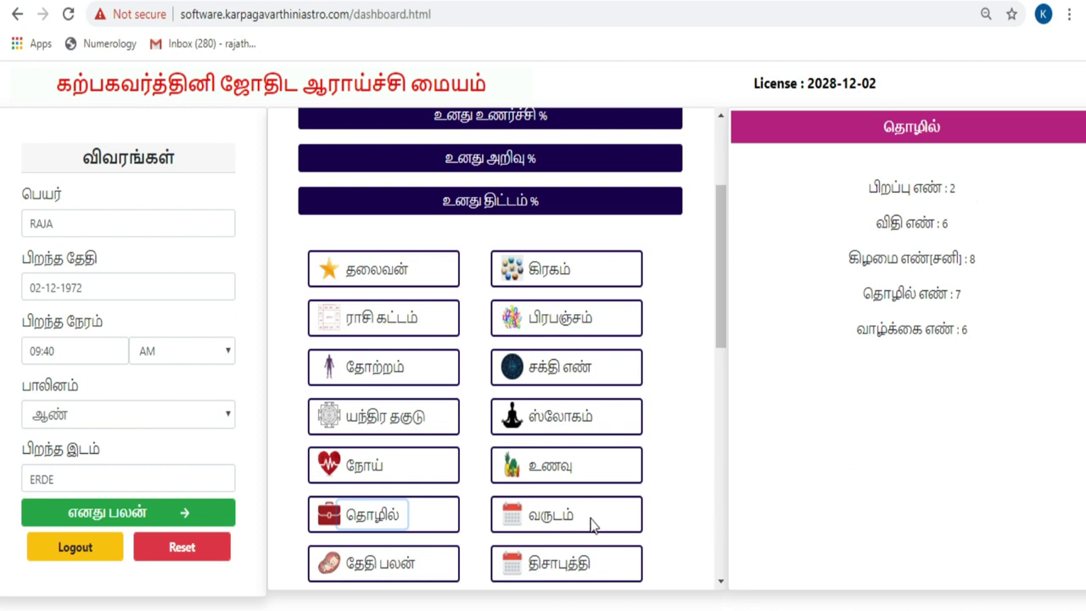
- Show the வருடம் (year) list and the தேதி பலன் (birth date prediction) text
click(560, 525)
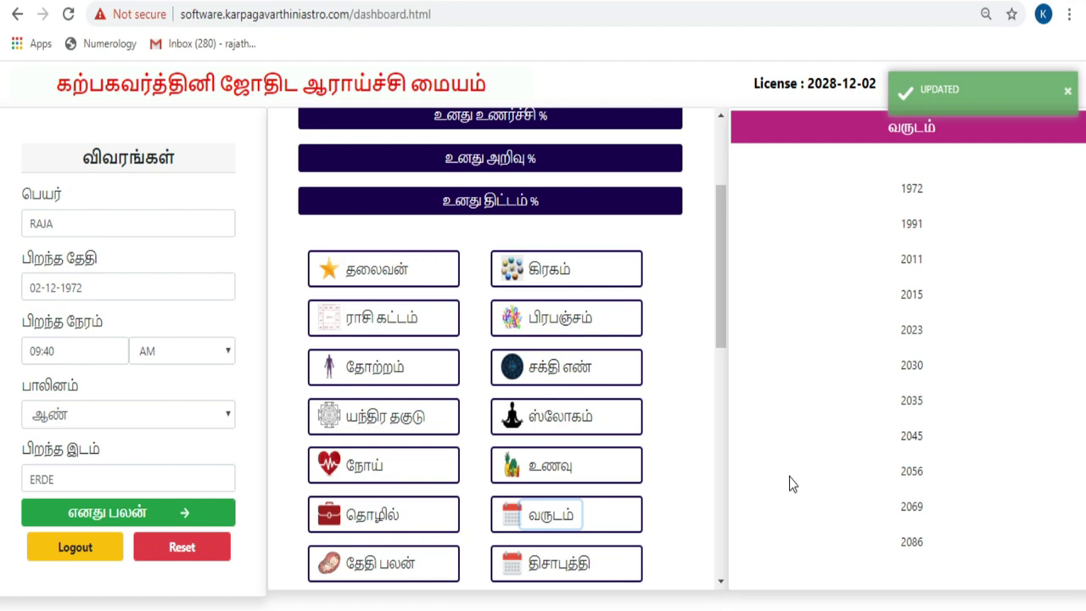
scroll(664, 446, down, 1)
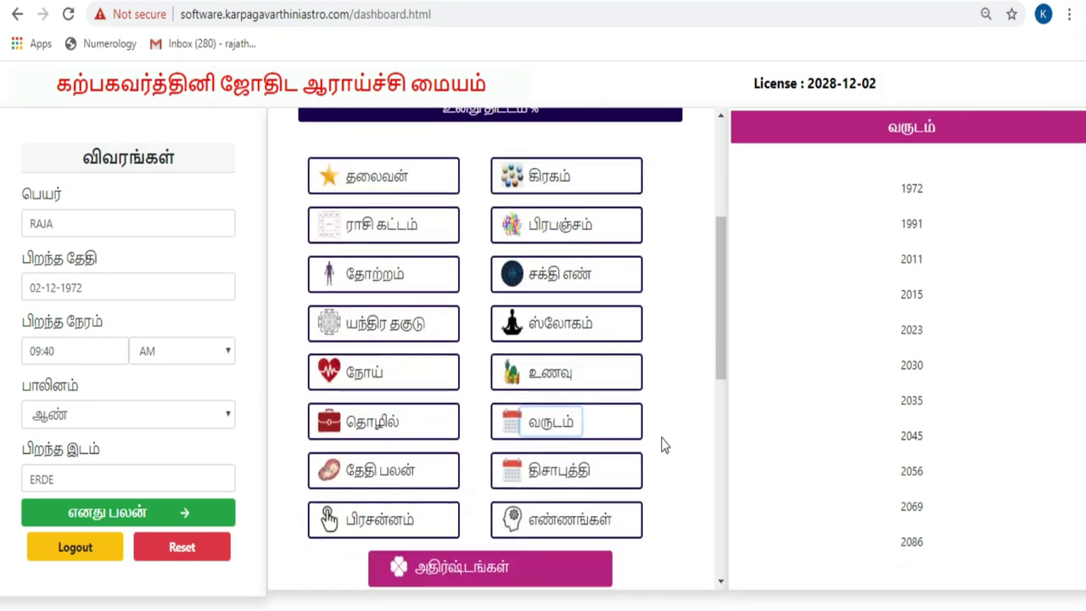
click(381, 490)
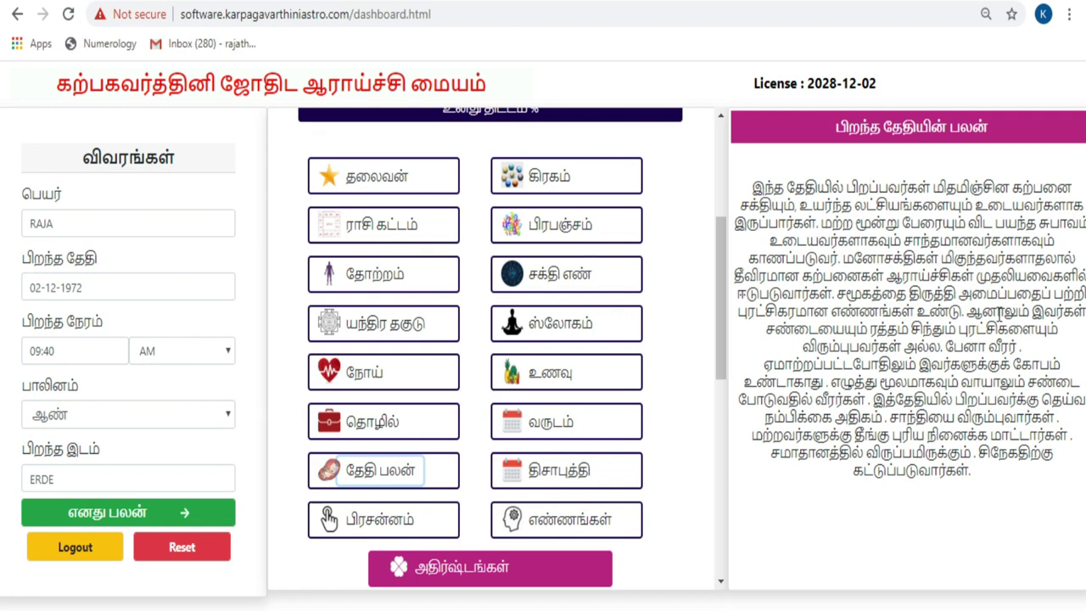
- Show the திசாபுத்தி periods and examine the புத்தி sub-periods of the குரு row
click(543, 475)
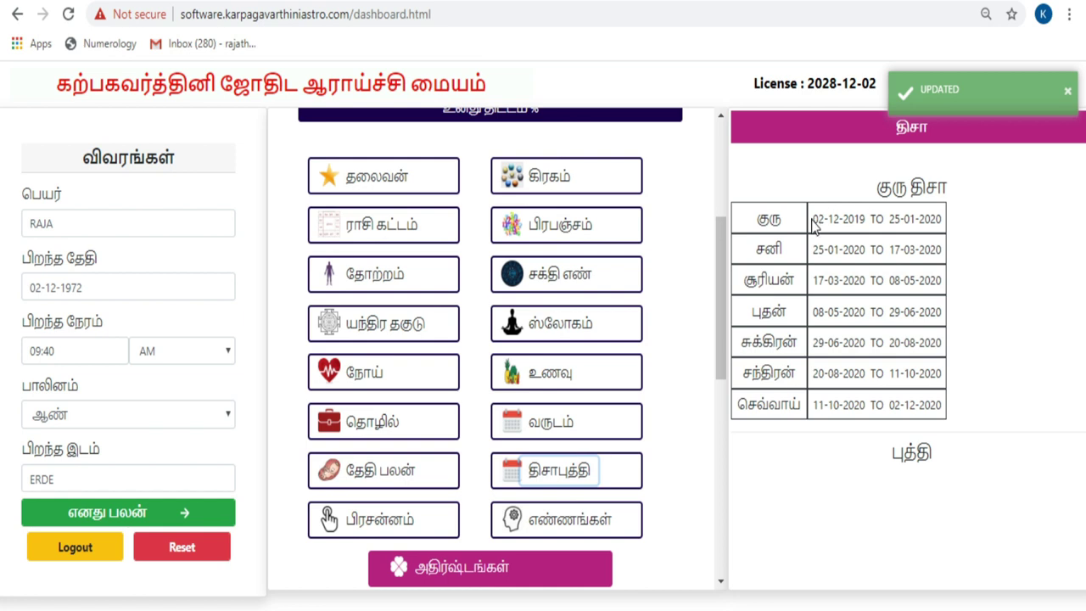
click(782, 229)
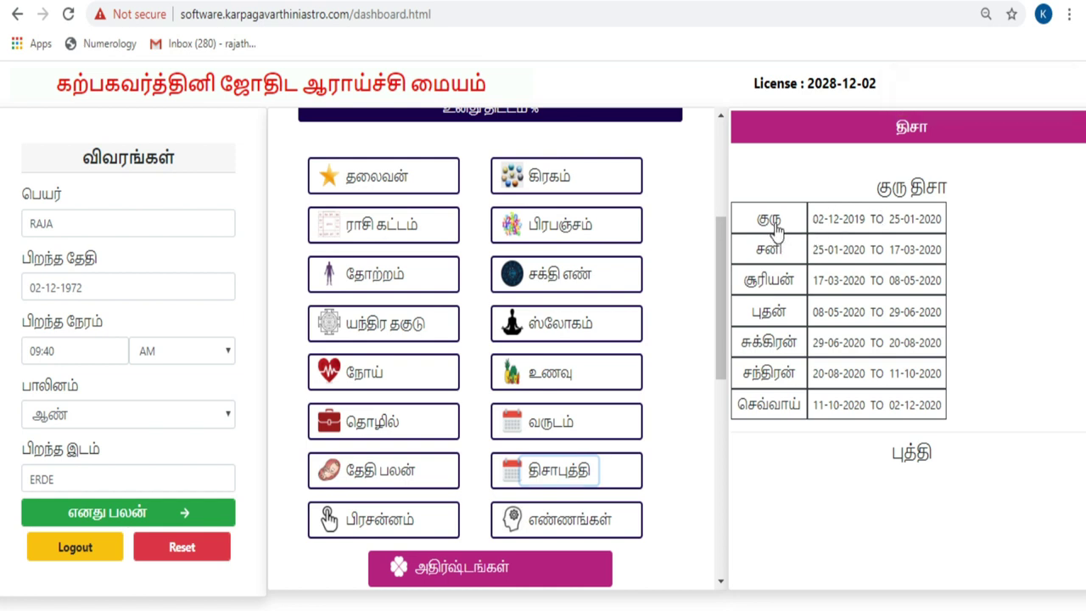
scroll(795, 502, down, 2)
scroll(796, 502, up, 1)
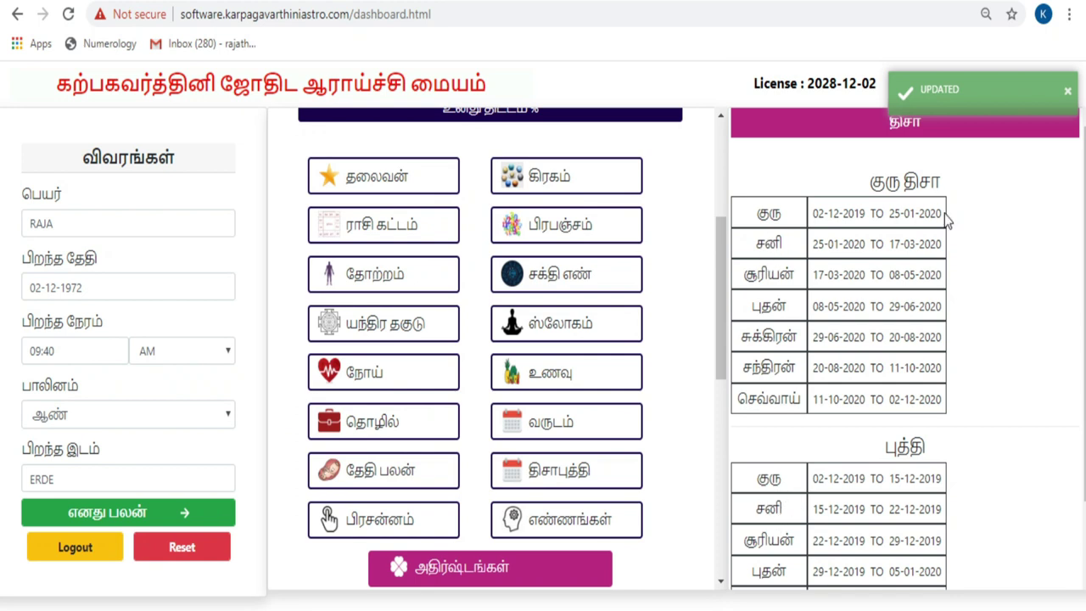
scroll(848, 495, down, 1)
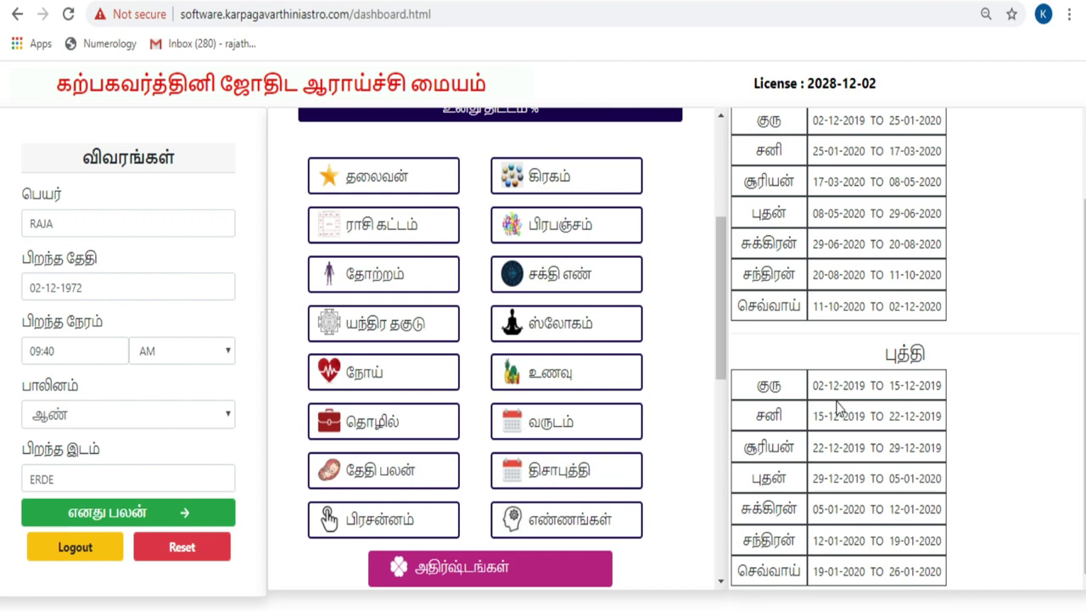
scroll(906, 473, up, 1)
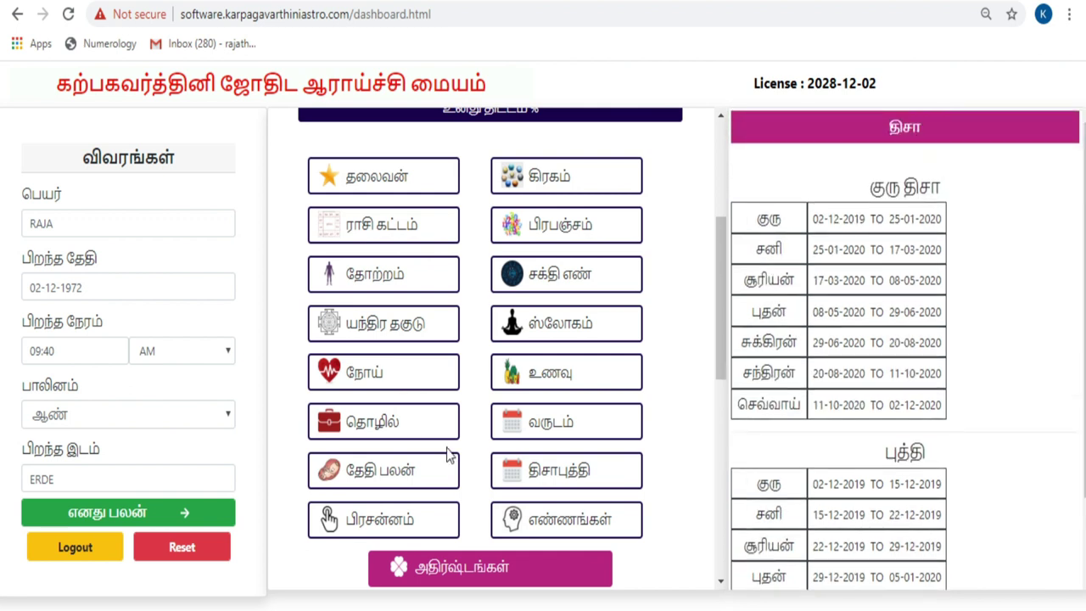
- Show the பிரசன்னம் (prasannam) result
scroll(424, 480, down, 2)
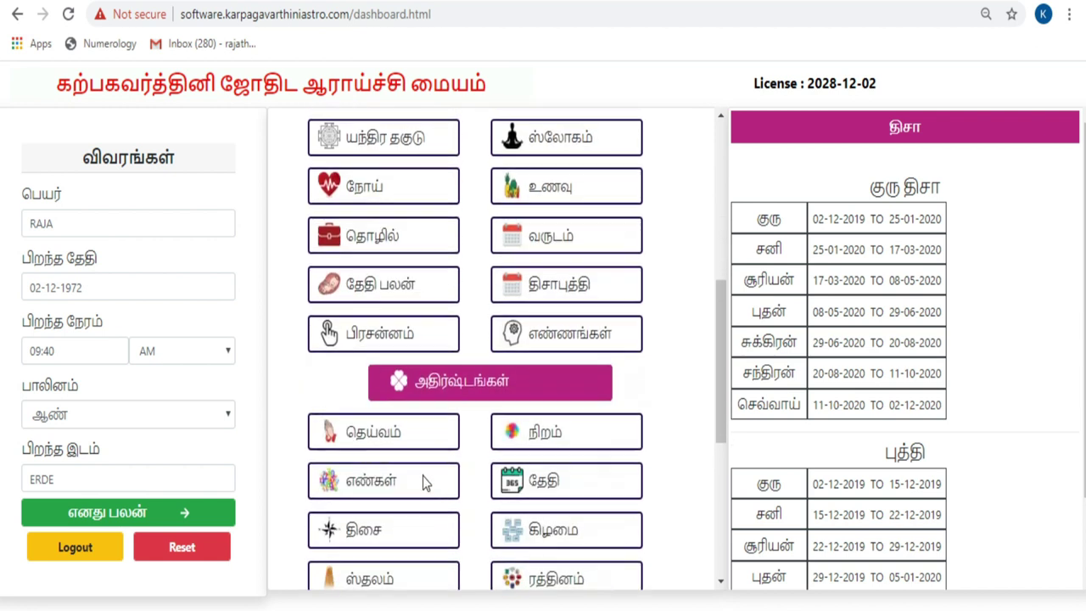
click(383, 343)
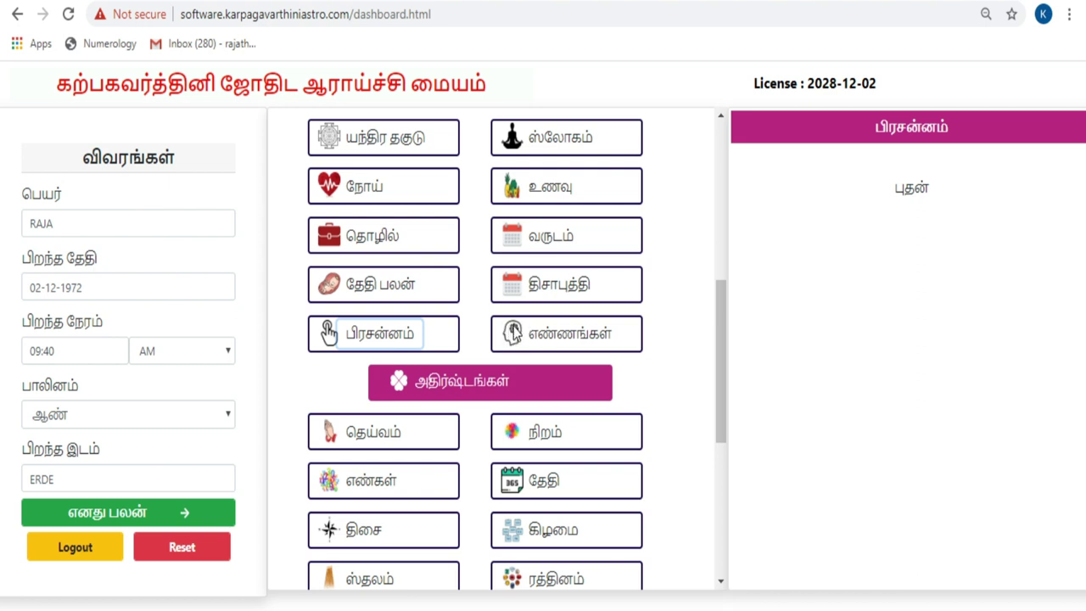
- Calculate the எண்ணங்கள் (thoughts) prediction with Number 1 set to 2 and Number 2 set to 4, and close its dialog
click(553, 345)
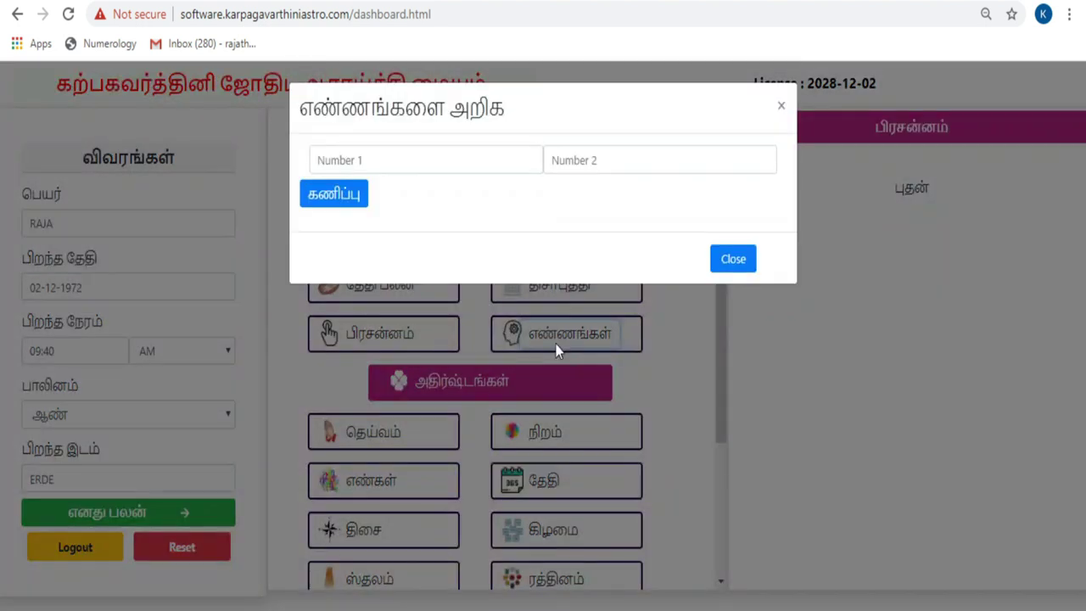
click(368, 161)
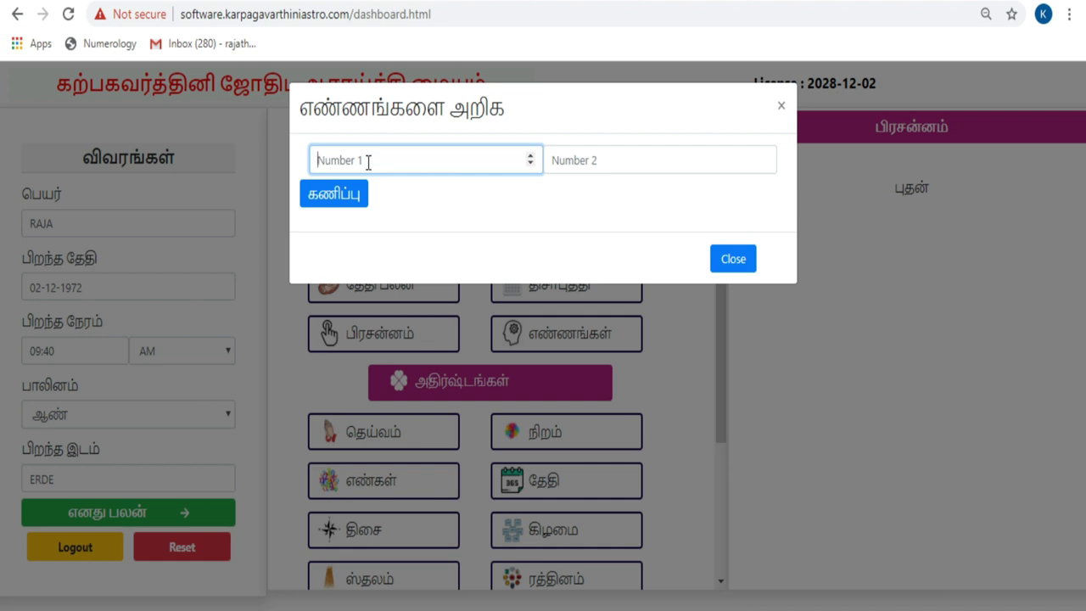
text(2)
click(601, 158)
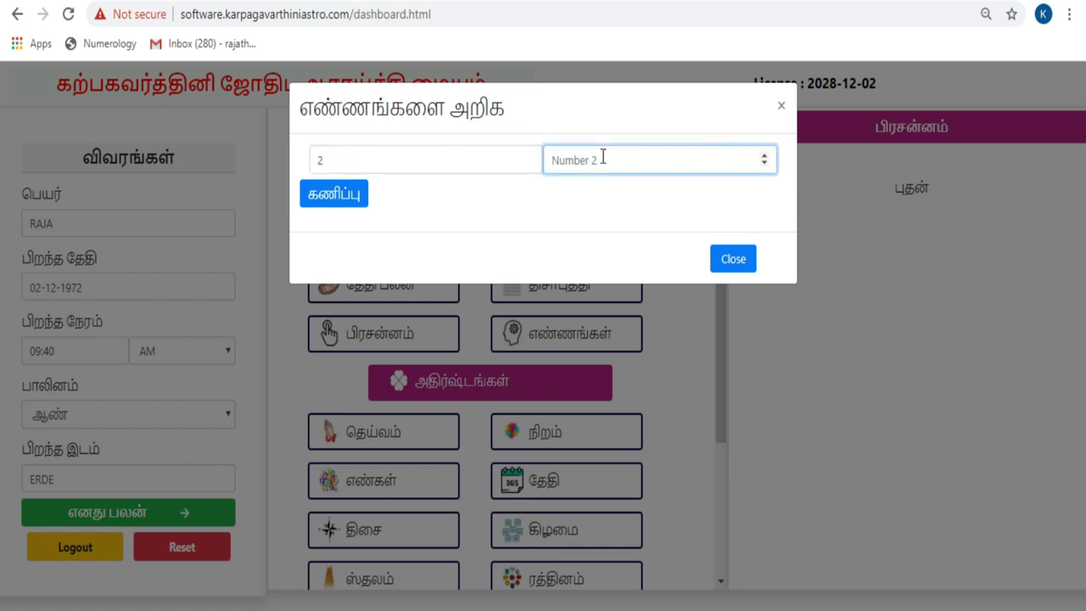
text(4)
click(336, 196)
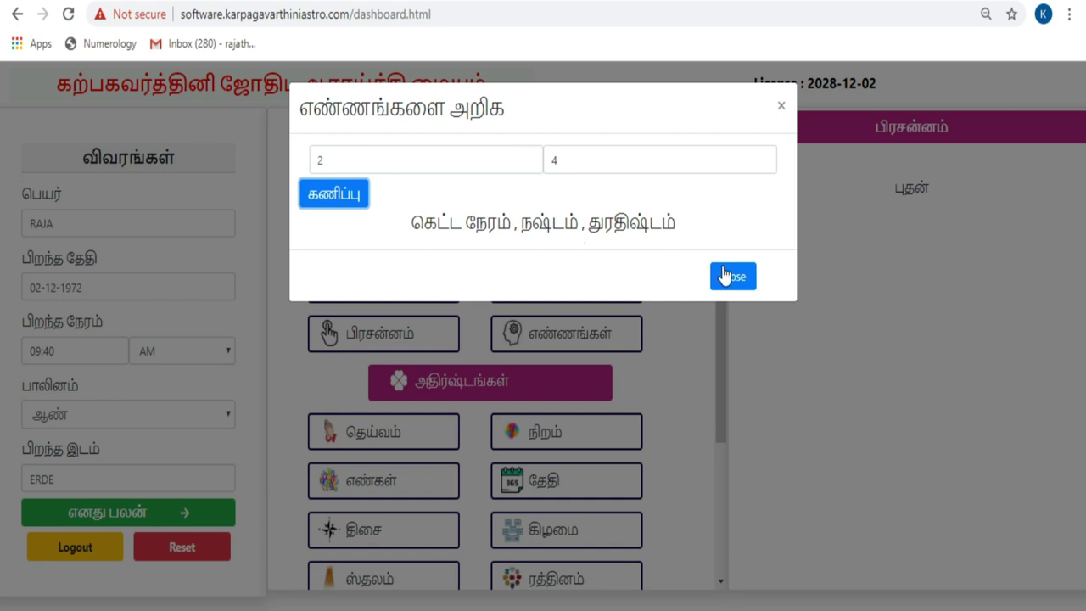
click(780, 109)
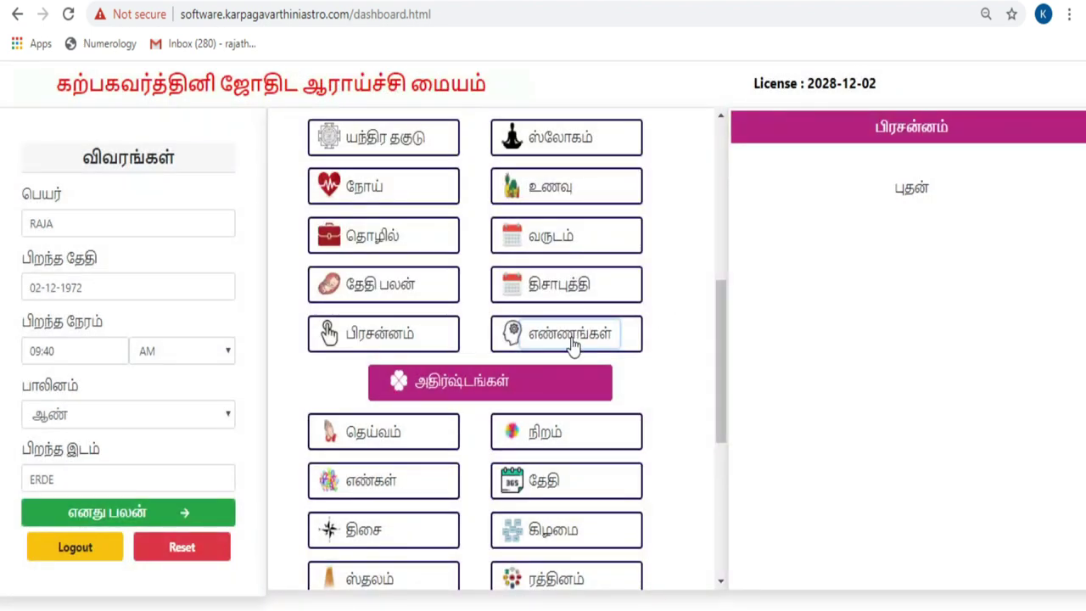
- Show the தெய்வம் (deity) result under அதிர்ஷ்டங்கள் and examine all the listed deities
scroll(574, 337, down, 2)
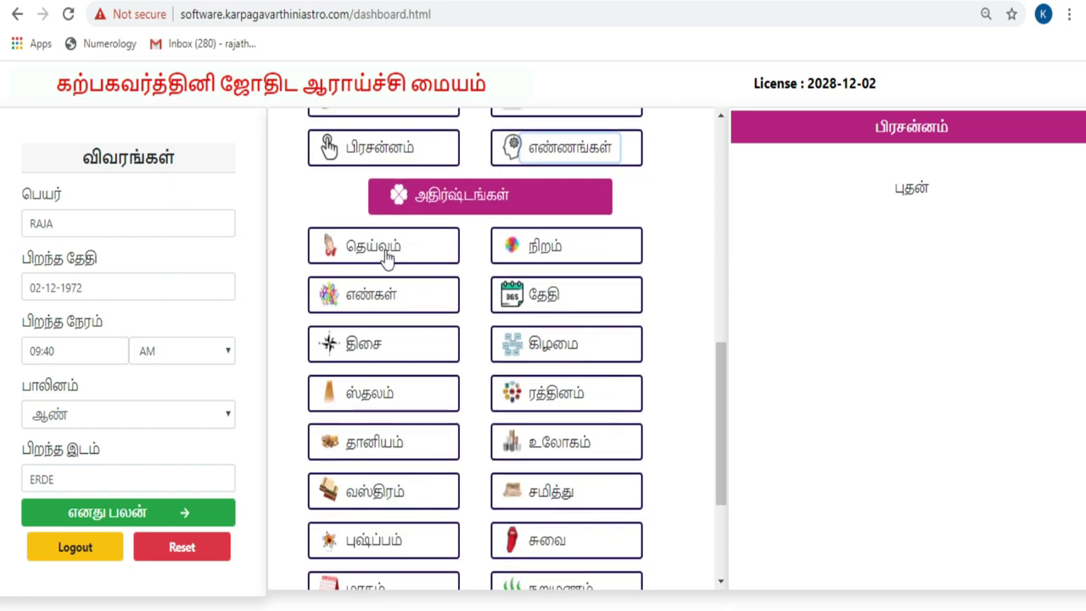
click(386, 256)
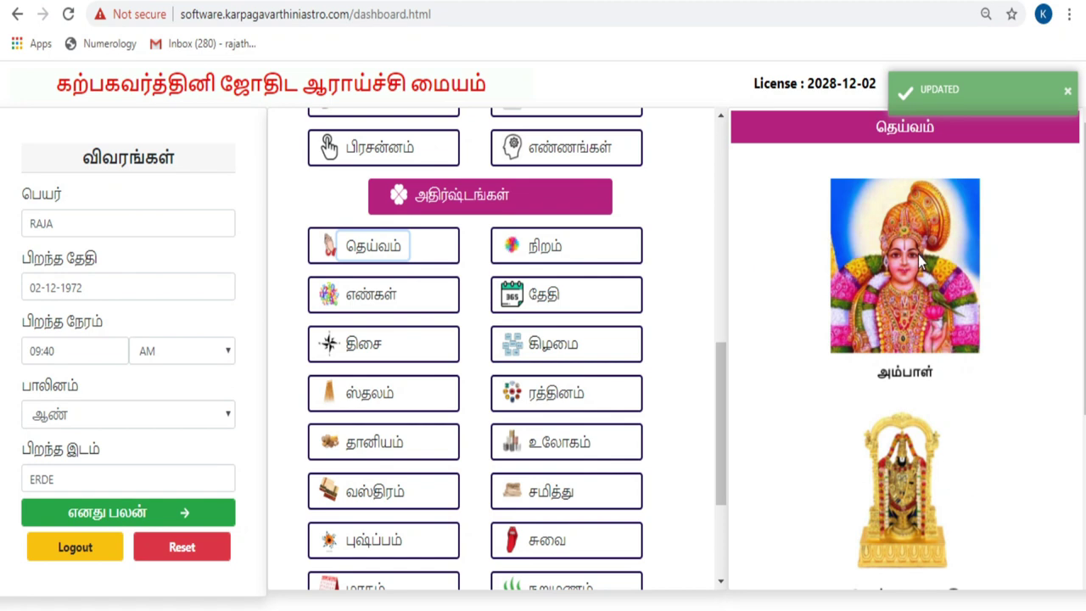
scroll(917, 255, down, 2)
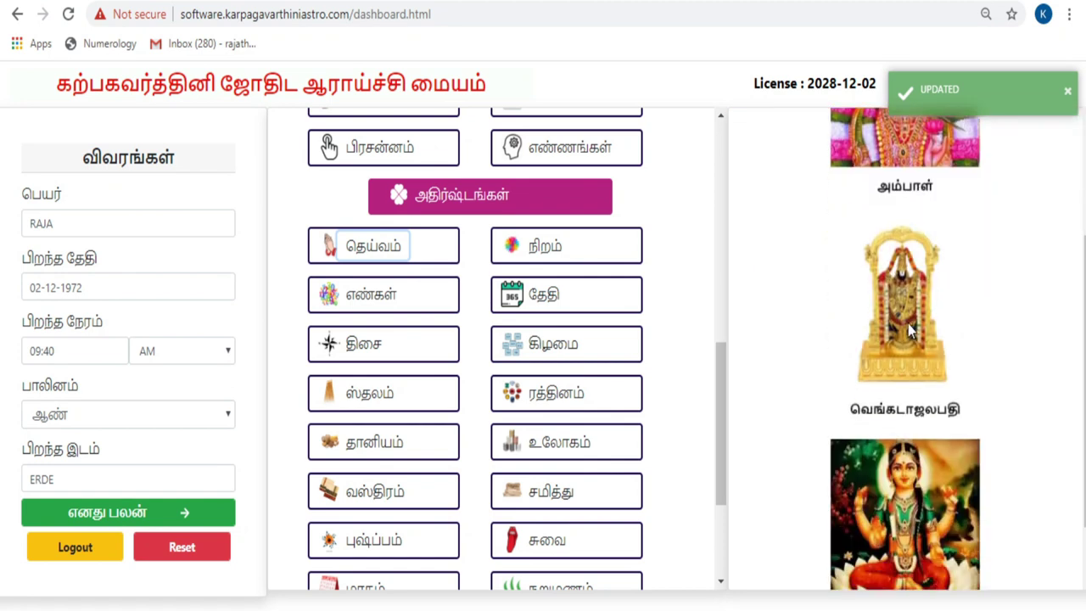
scroll(909, 330, down, 1)
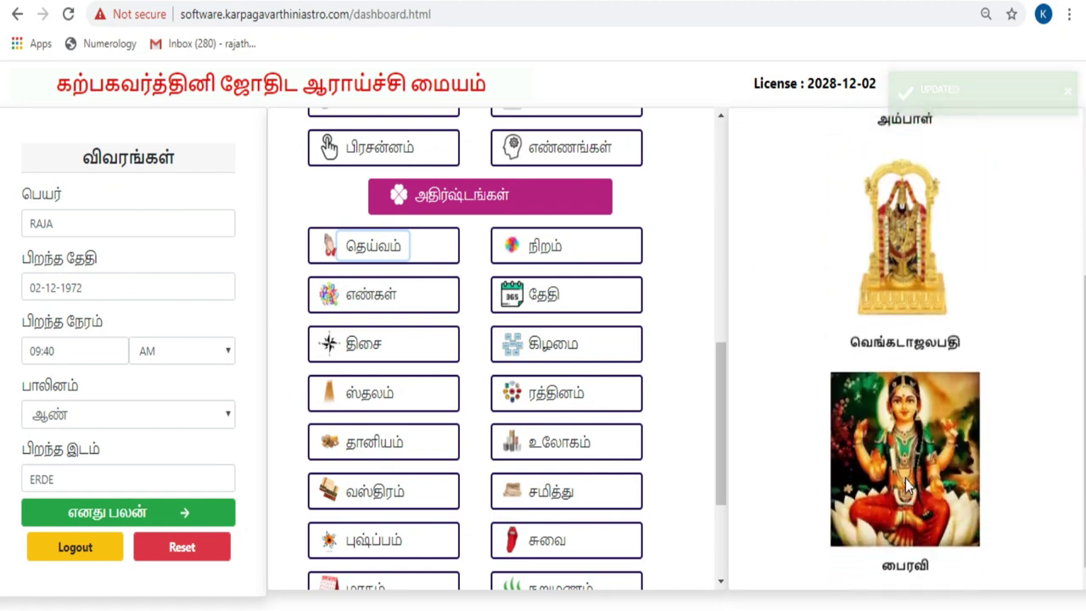
scroll(905, 479, up, 3)
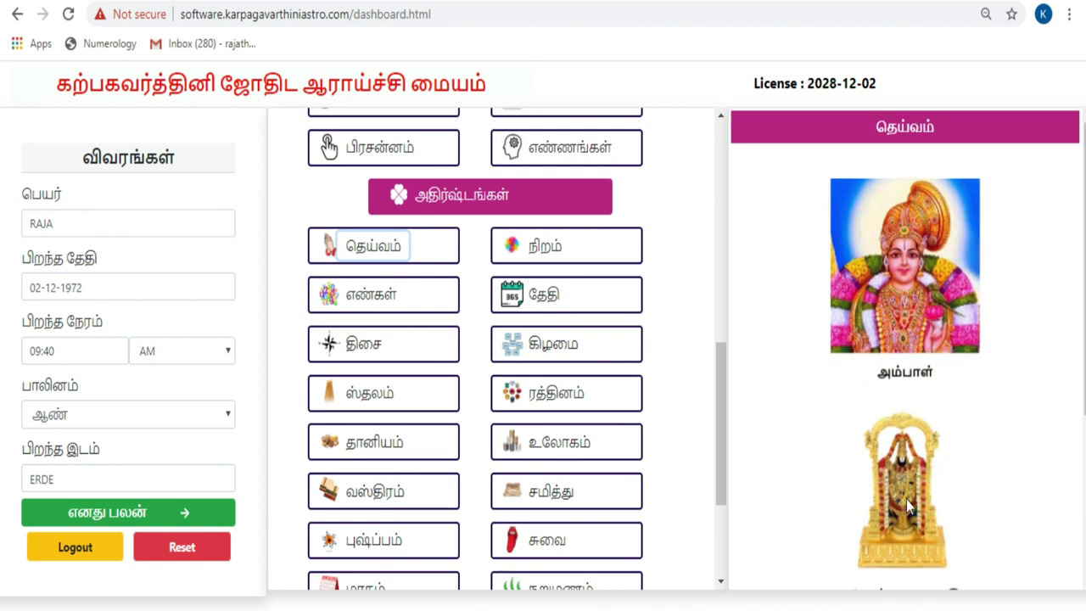
- Show the எண்கள் (numbers), தேதி (date), திசை (direction) and கிழமை (weekday) results under அதிர்ஷ்டங்கள், one after another
scroll(906, 498, down, 2)
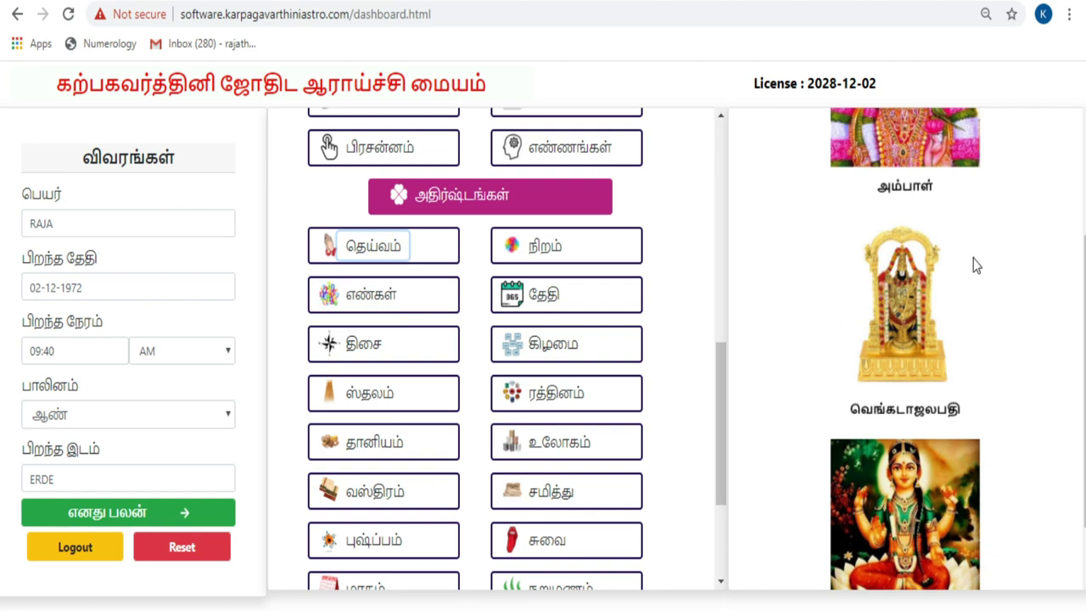
click(393, 304)
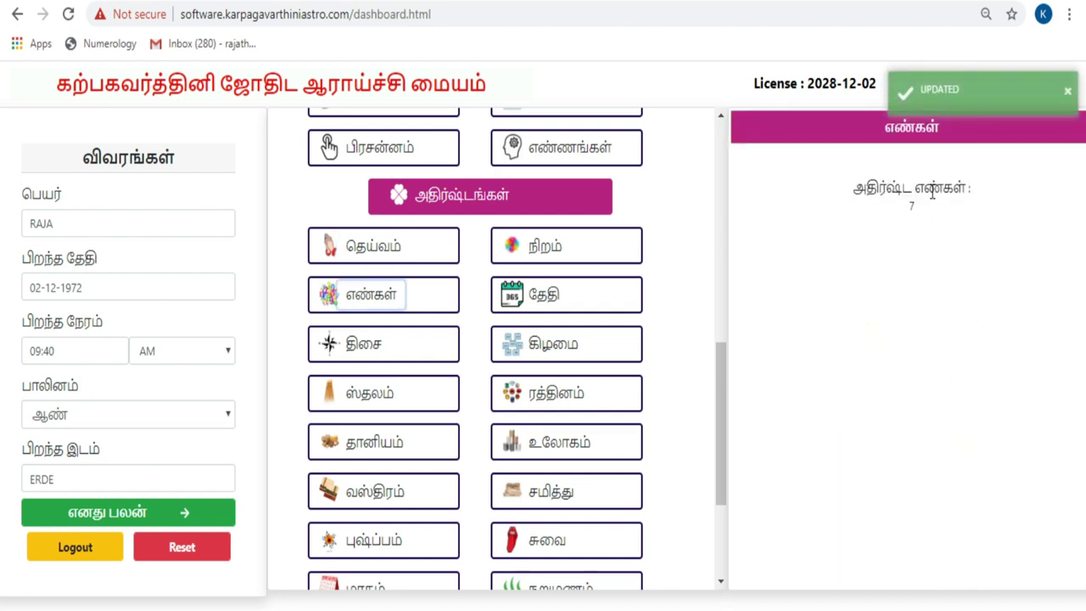
click(548, 310)
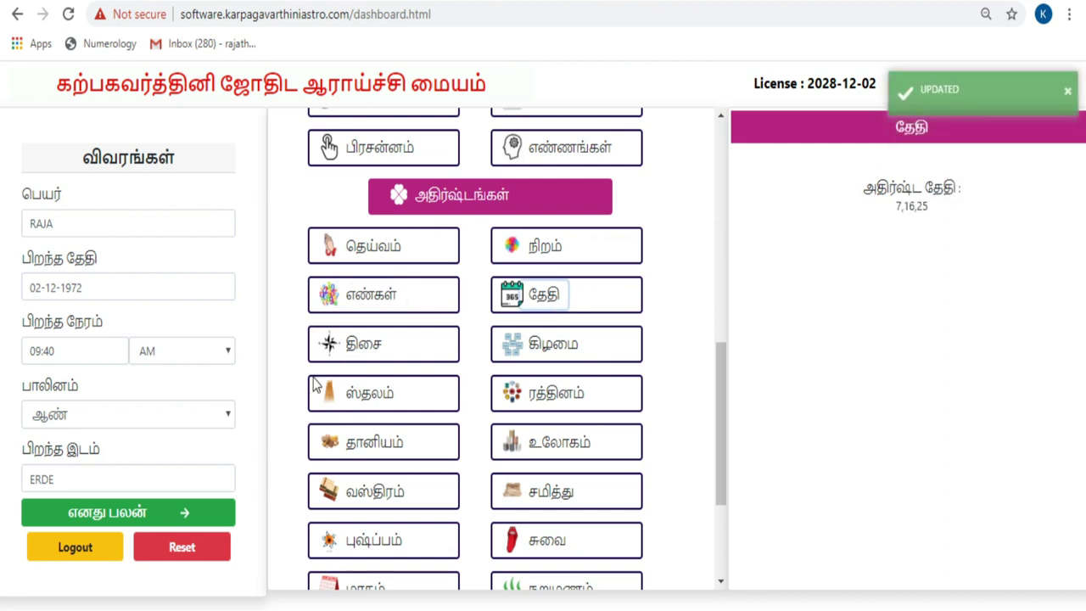
click(373, 355)
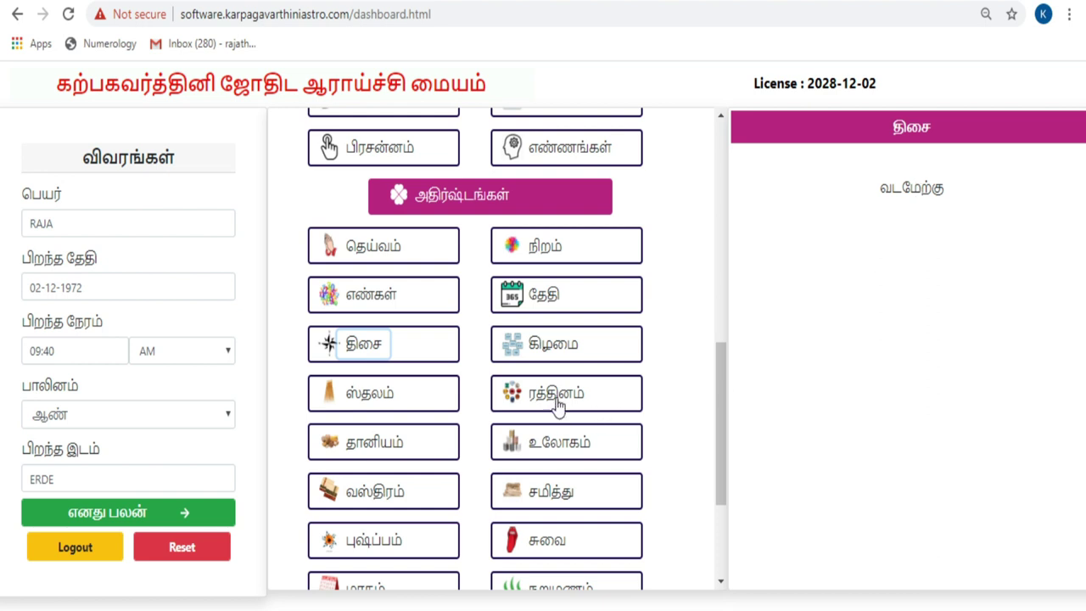
click(543, 354)
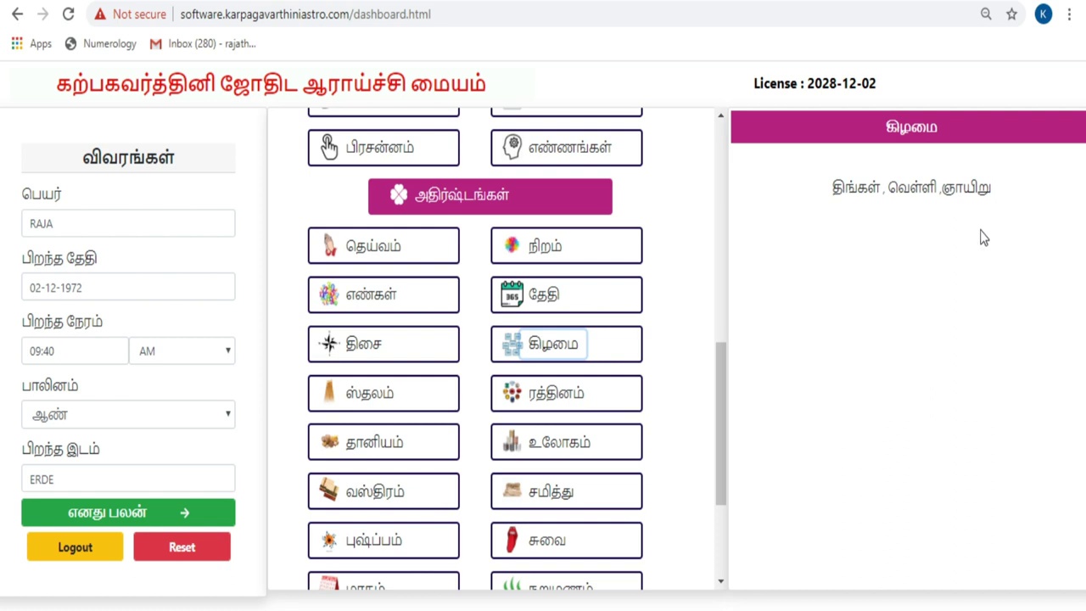
- Show the ஸ்தலம் (holy place) result and the ரத்தினம் (gemstone) result, and examine the listed gemstones
click(370, 409)
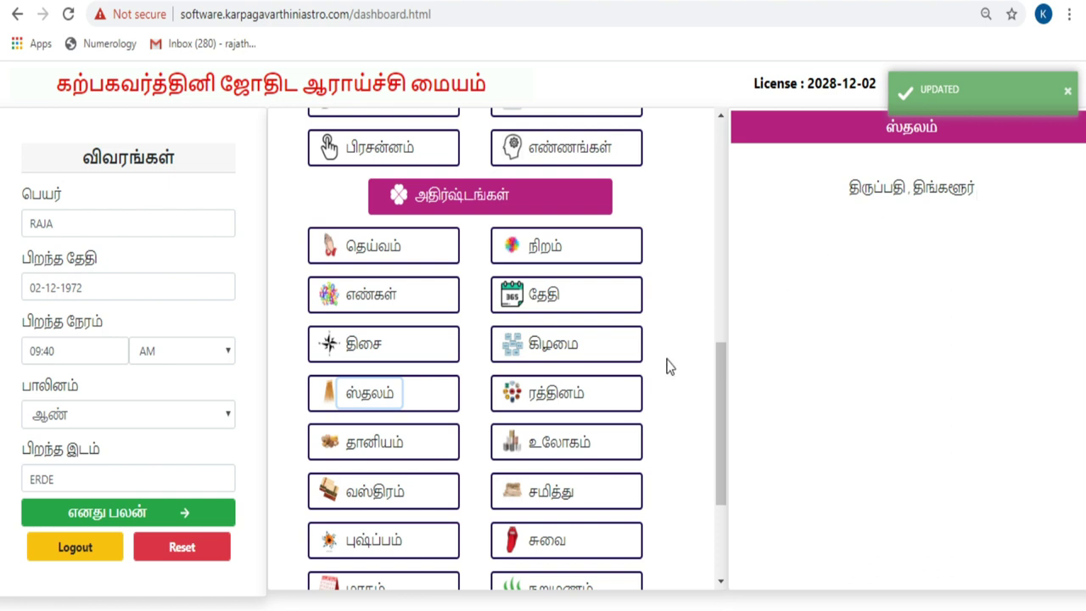
click(557, 402)
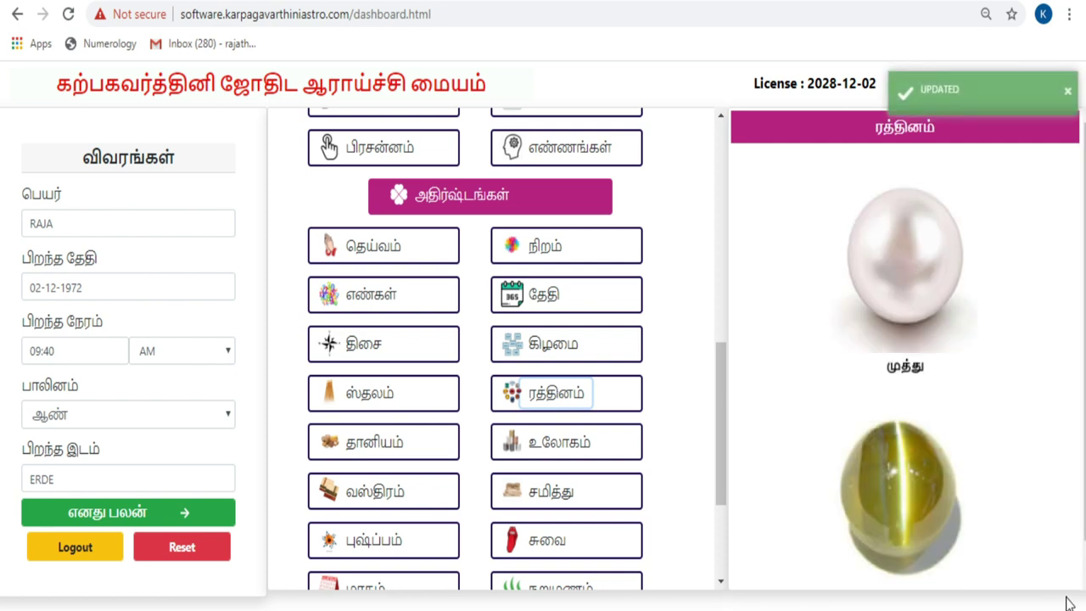
scroll(1042, 517, down, 1)
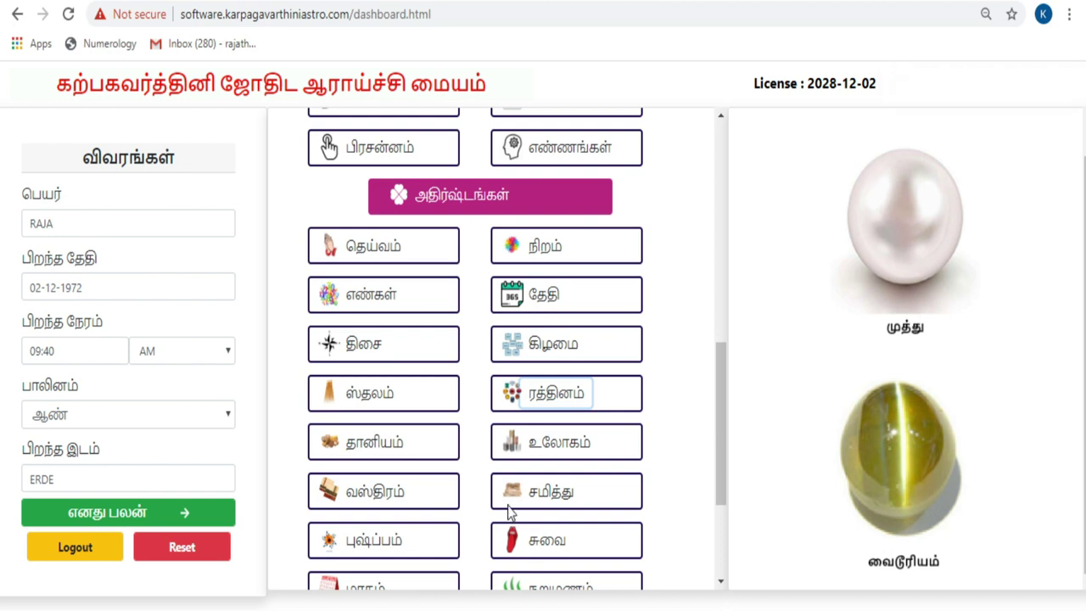
- Show the தானியம் (grain), உலோகம் (metal) and வஸ்திரம் (cloth) results in turn
click(368, 448)
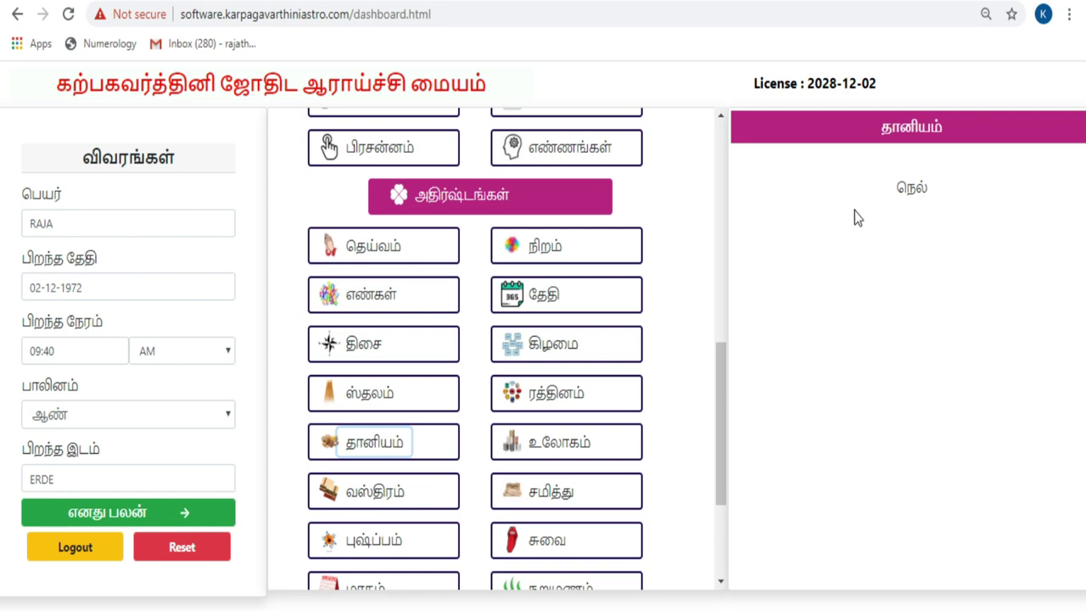
click(584, 448)
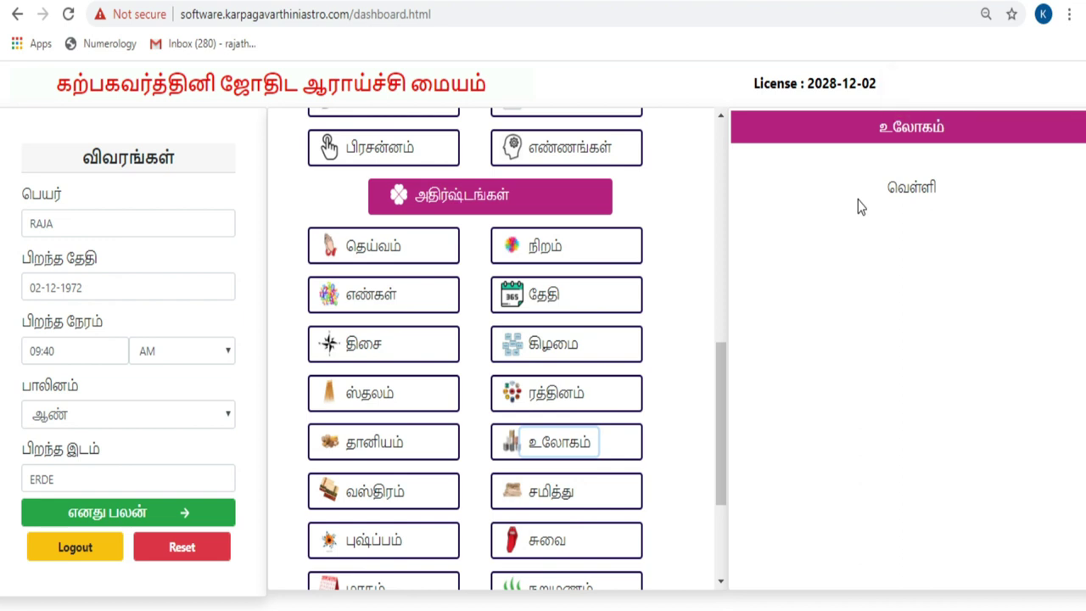
click(355, 499)
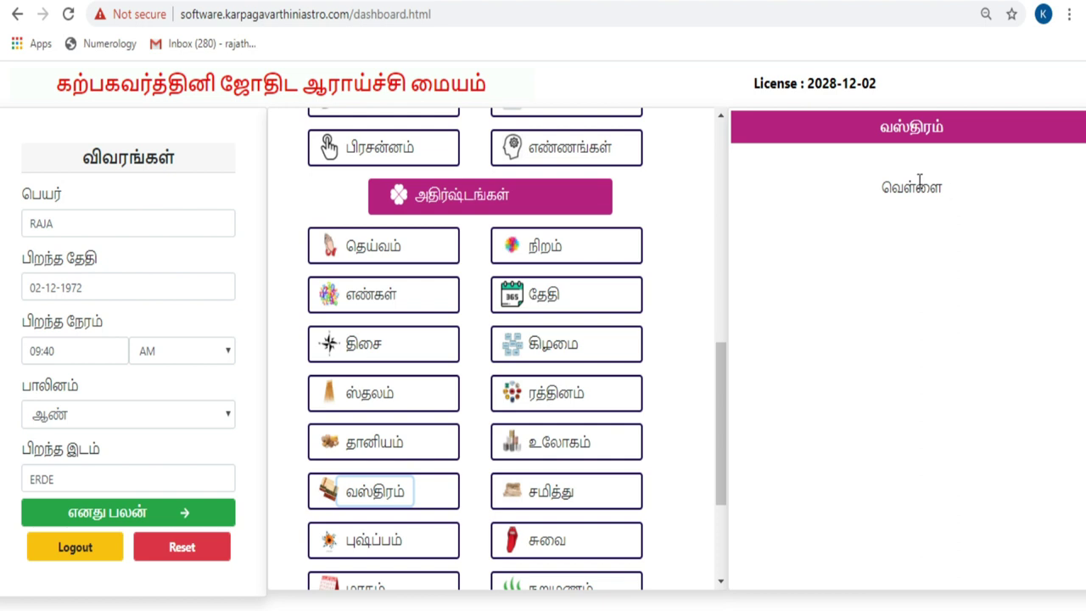
- Show the சுவை (taste), மாதம் (month) and நறுமணம் (fragrance) results in turn
scroll(549, 551, down, 3)
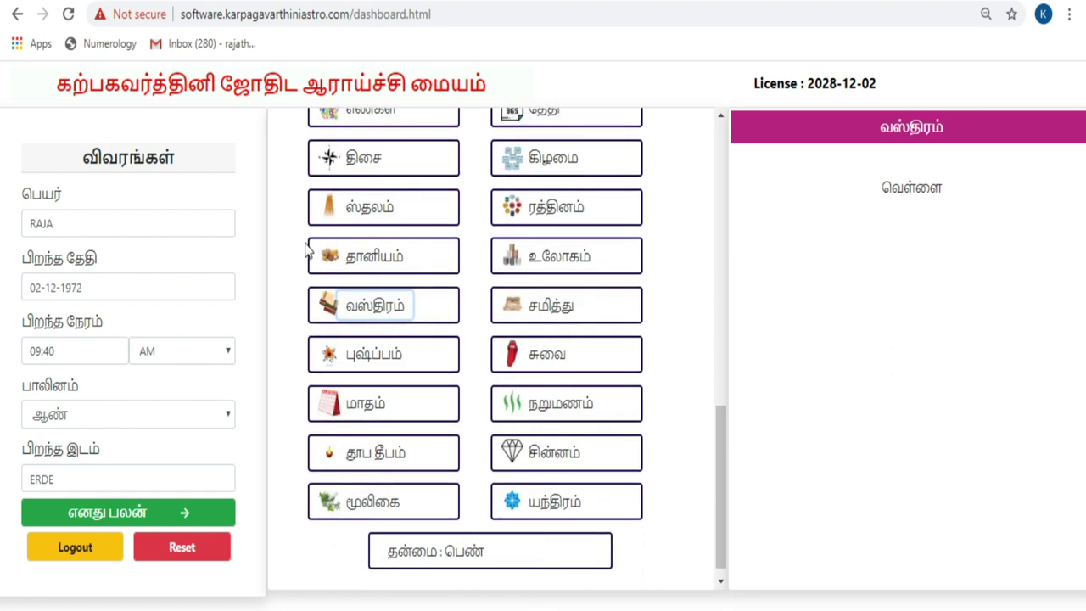
click(550, 356)
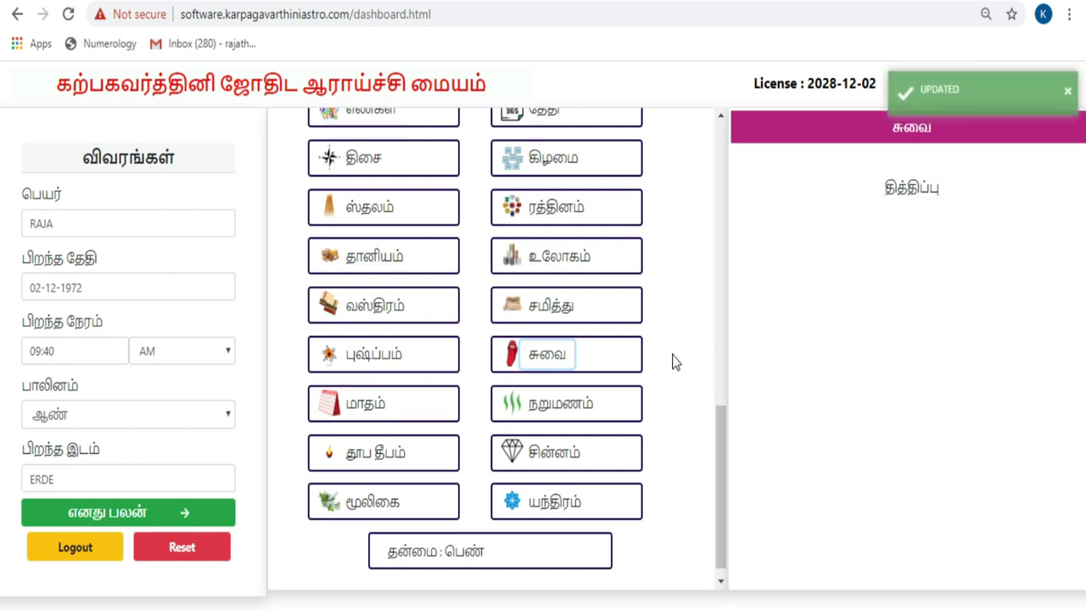
click(368, 408)
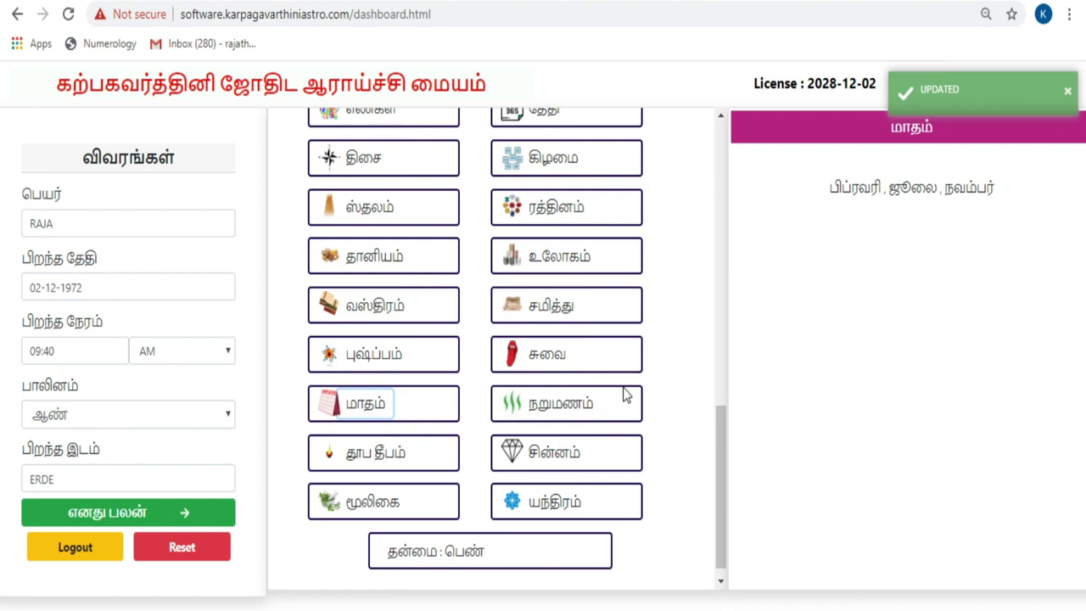
click(560, 419)
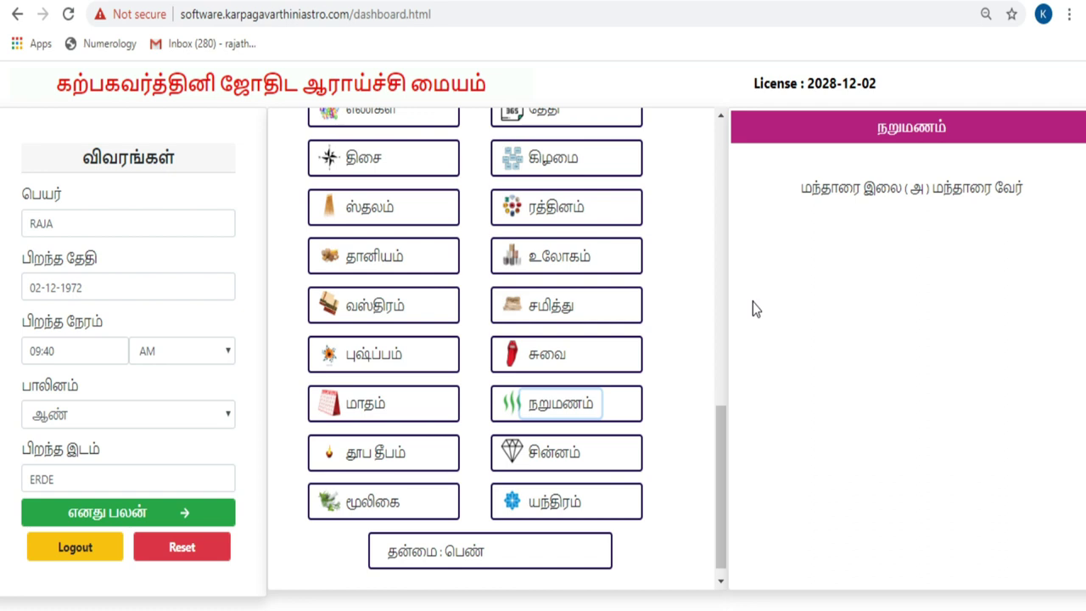
- Show the தூப தீபம் (incense and lamp), சின்னம் (symbol), மூலிகை (herb) and யந்திரம் (yantra) results in turn
click(355, 462)
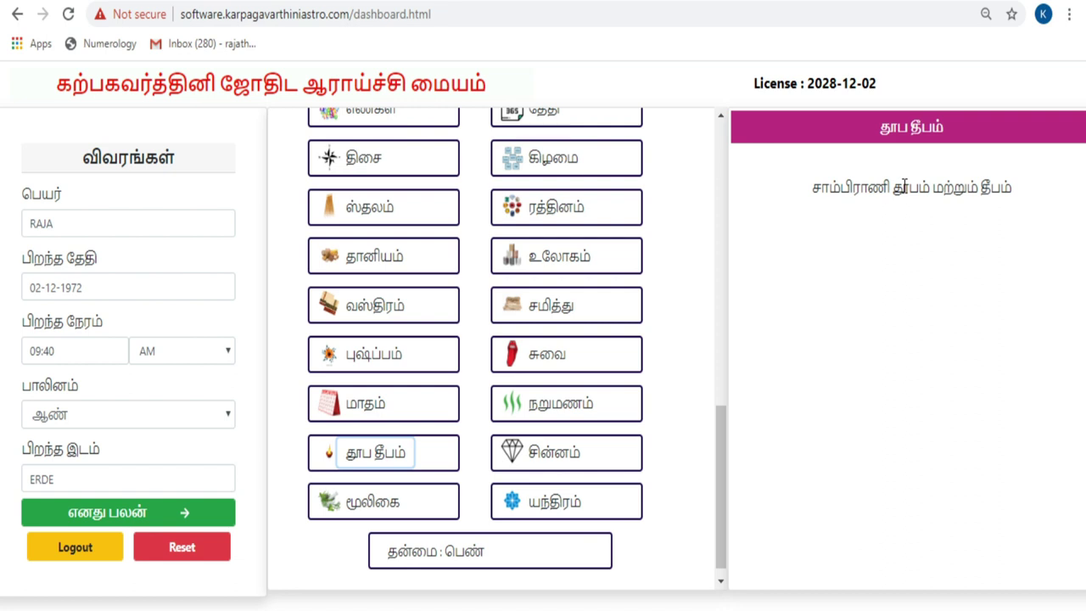
click(551, 458)
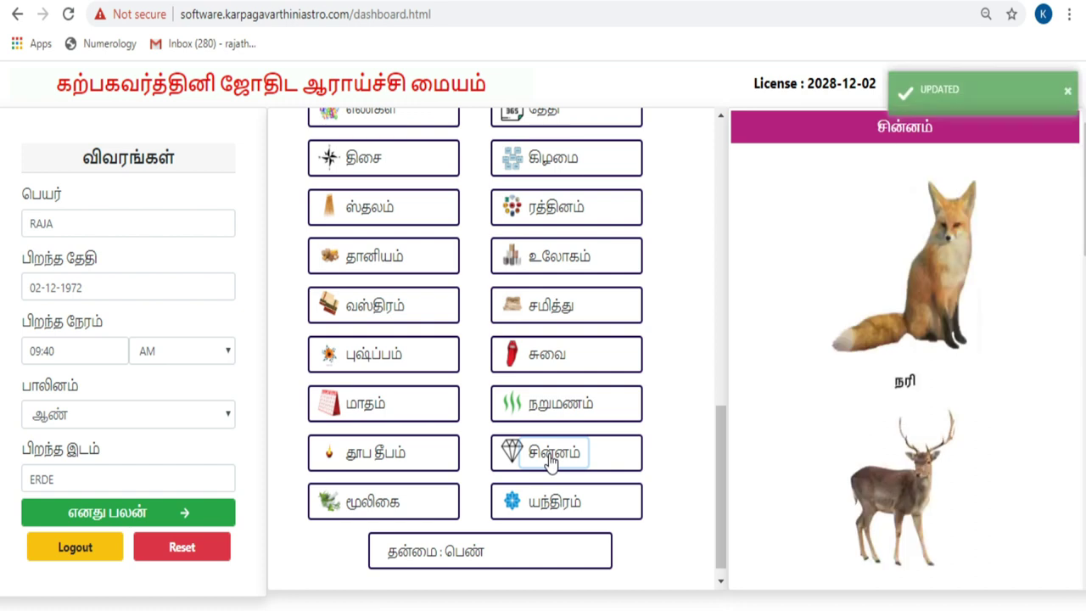
click(374, 509)
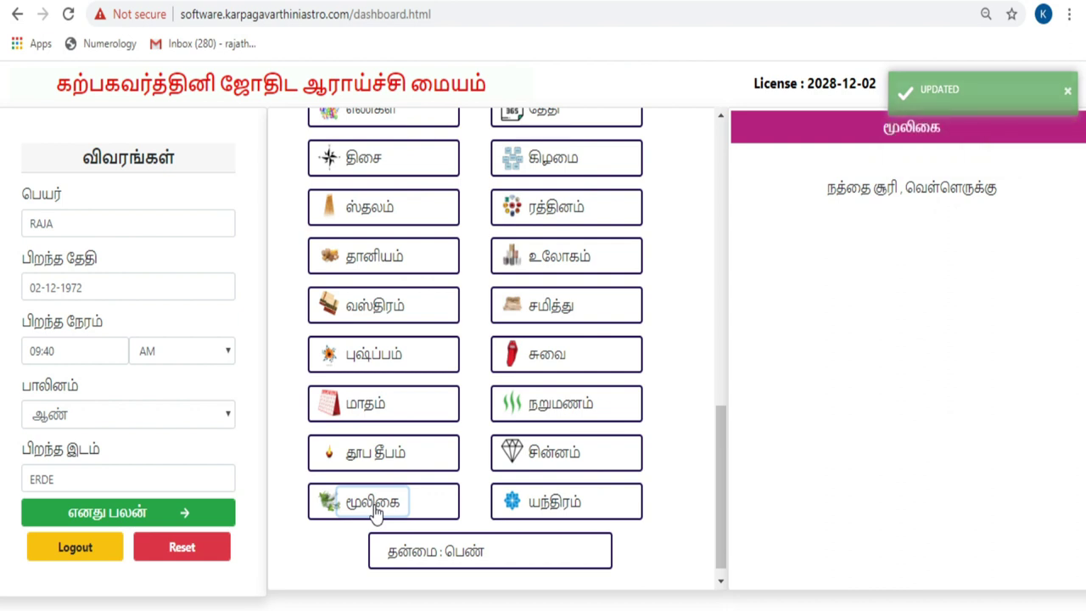
click(567, 515)
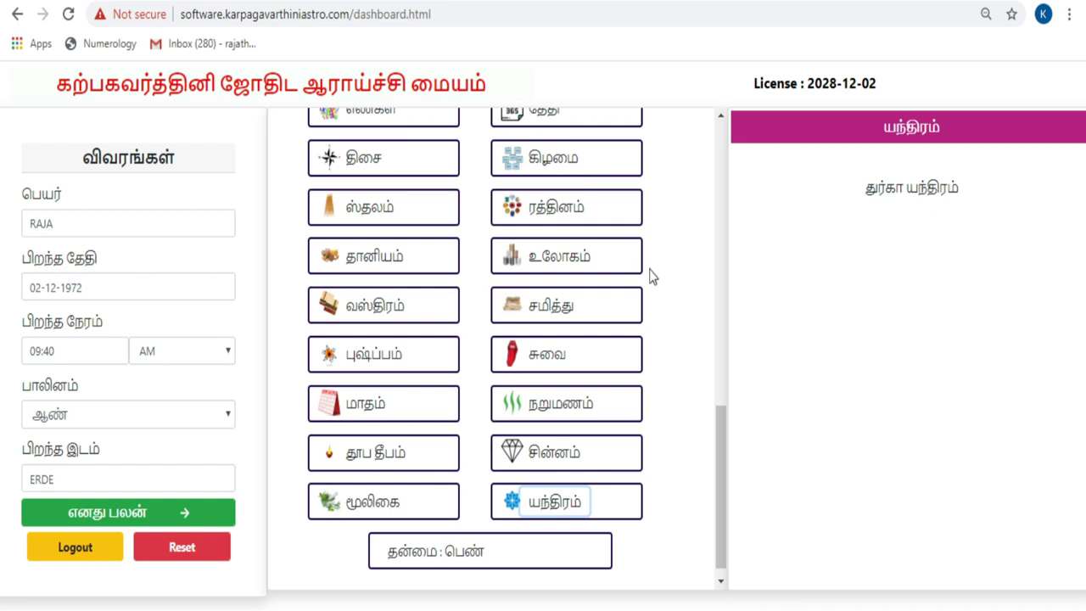
- Return to the percentage sections above the prediction list, such as உனது அதிர்ஷ்டம் %
click(720, 115)
scroll(659, 131, up, 3)
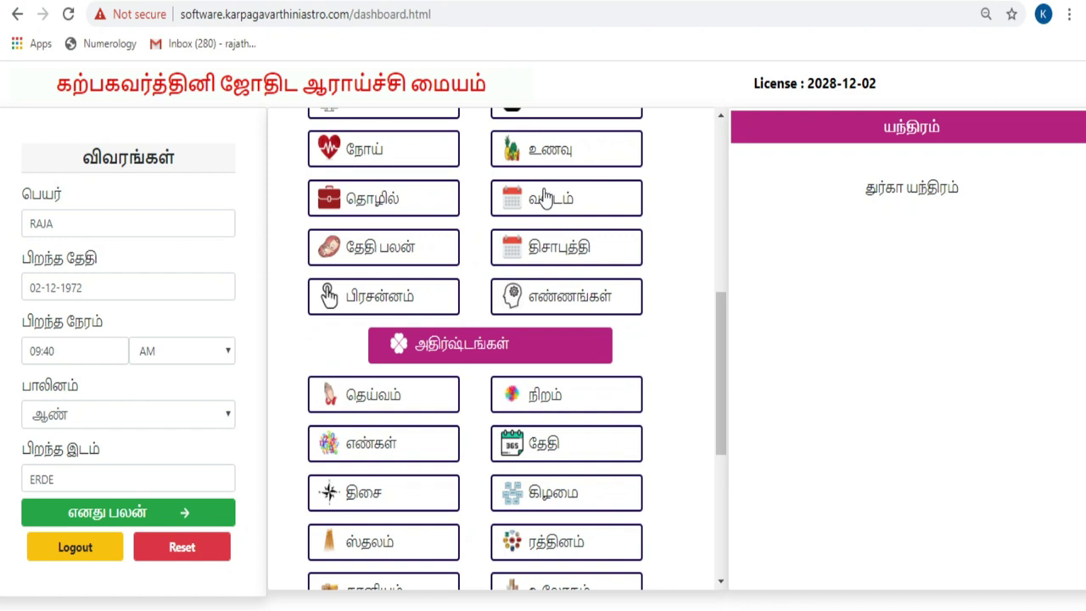
click(720, 116)
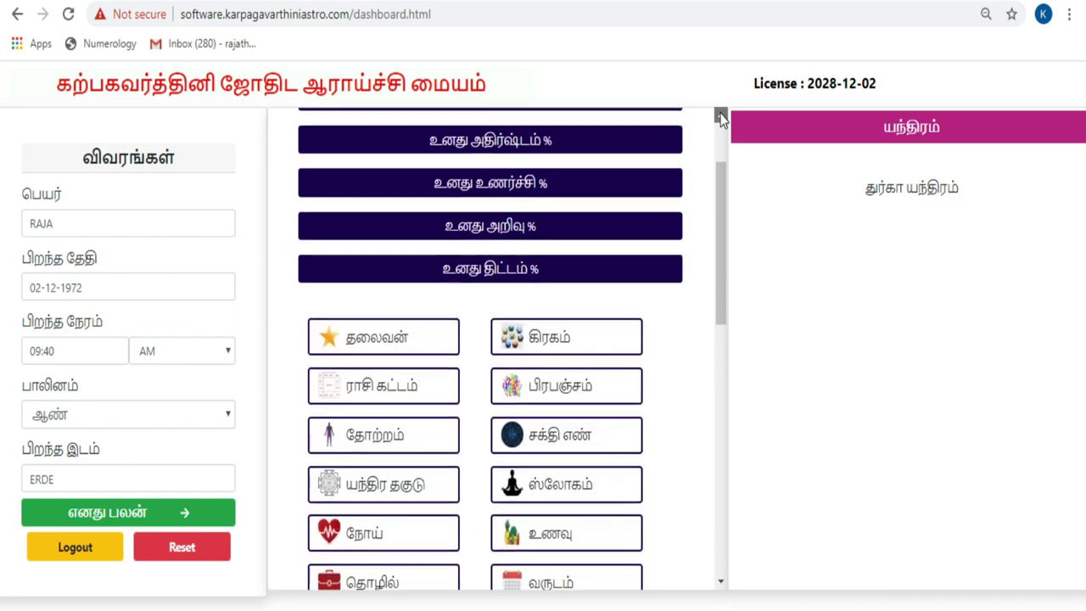